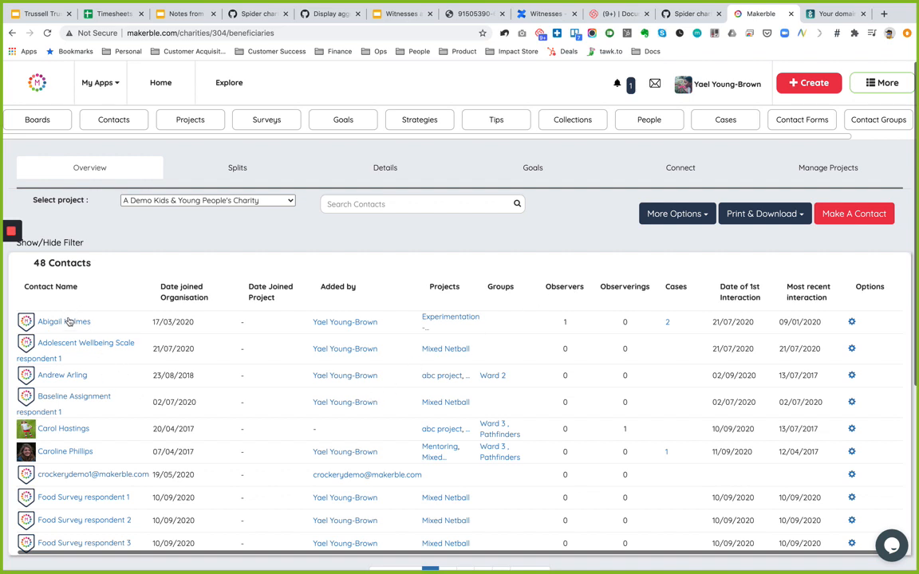
- Open one contact's record from the charity's 48-contact list
left_click(57, 376)
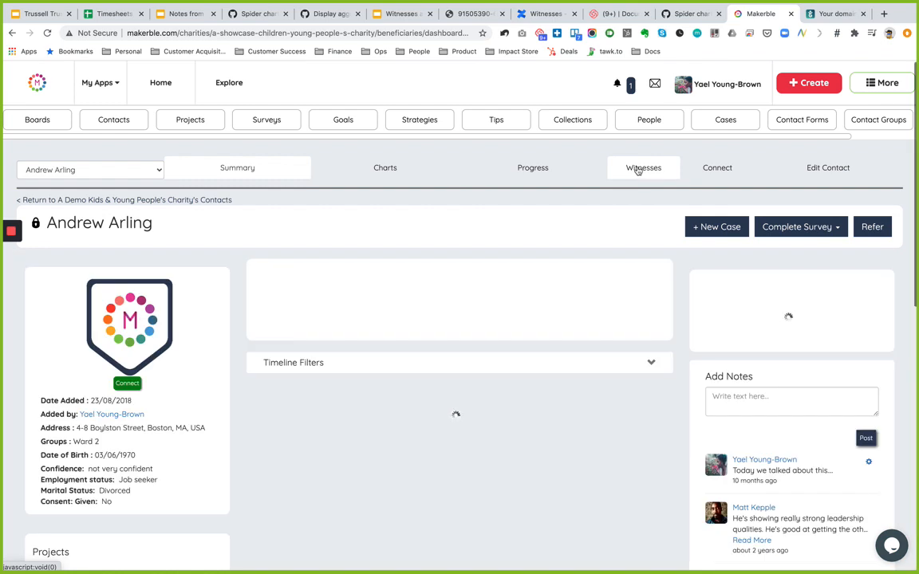
- On the contact's Witnesses tab, add a demo e-mail address as a new witness
left_click(643, 168)
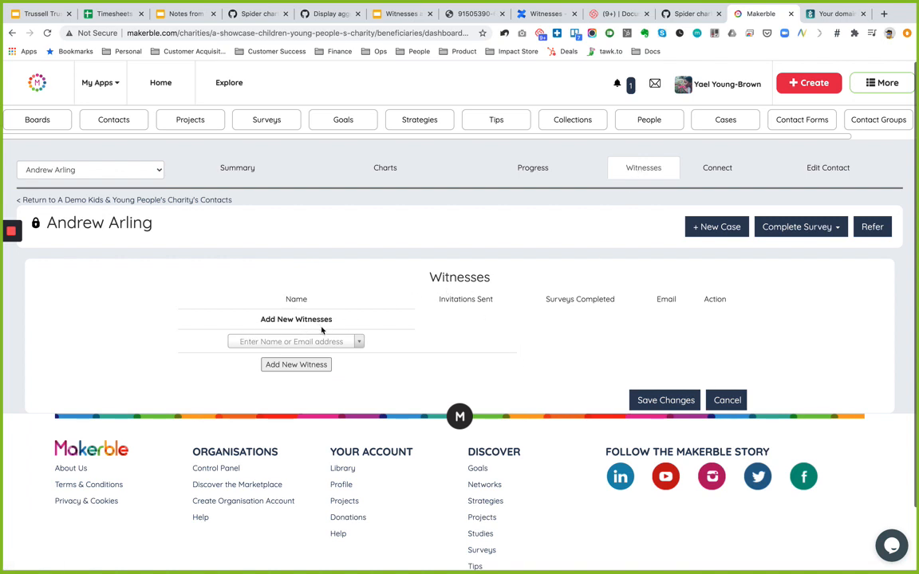
left_click(280, 342)
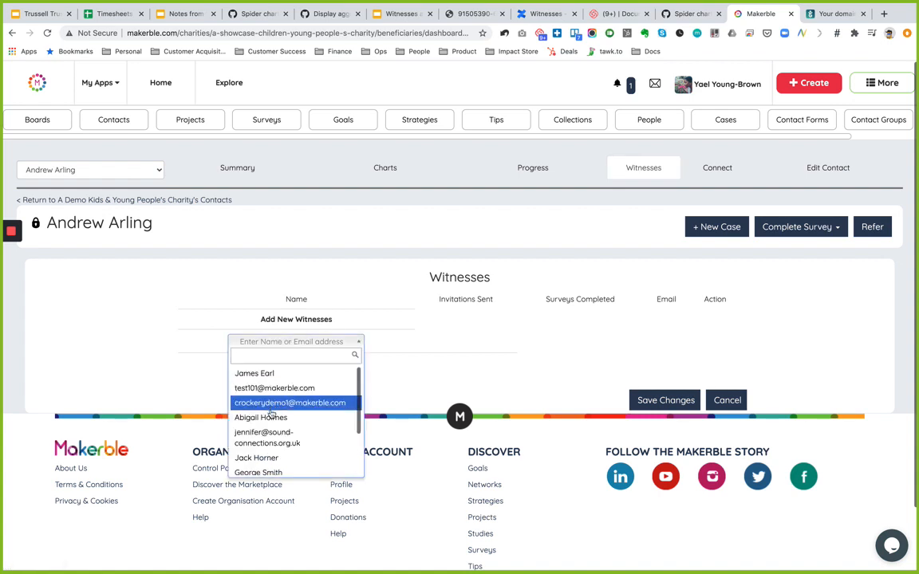
scroll(272, 431, "down", 2)
scroll(271, 431, "up", 2)
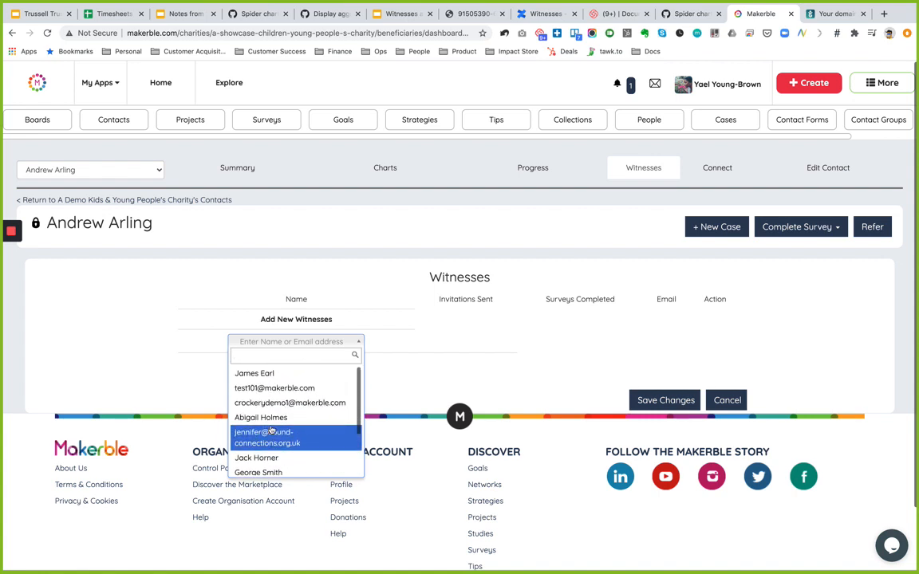
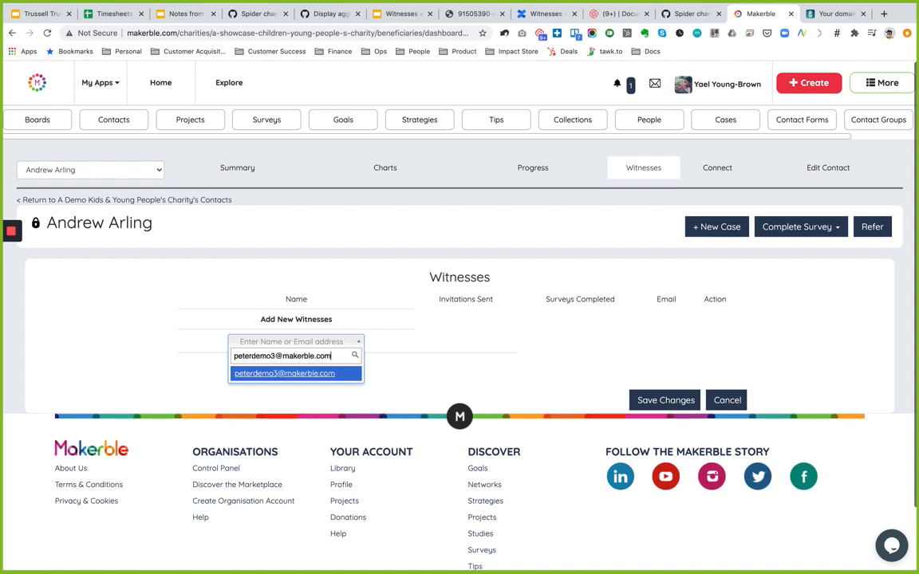
key("Return")
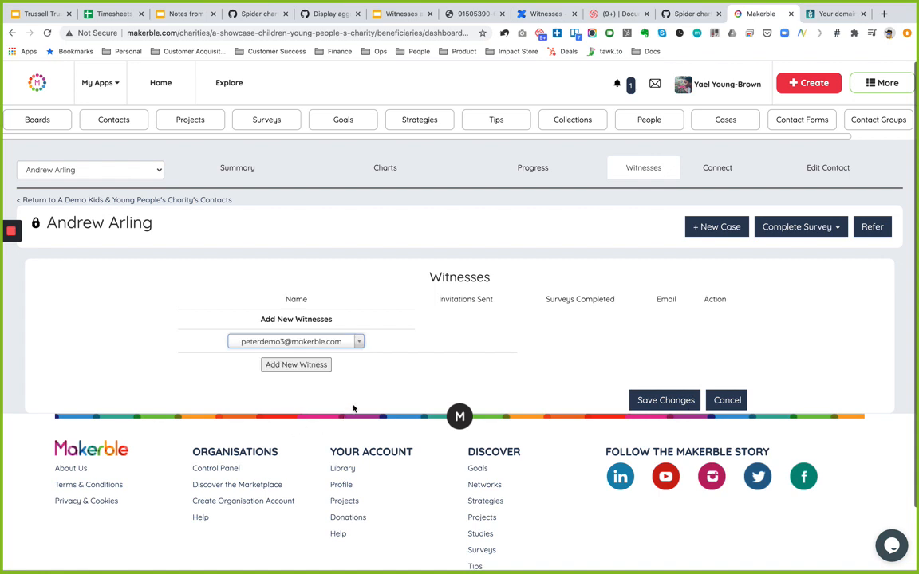
left_click(670, 397)
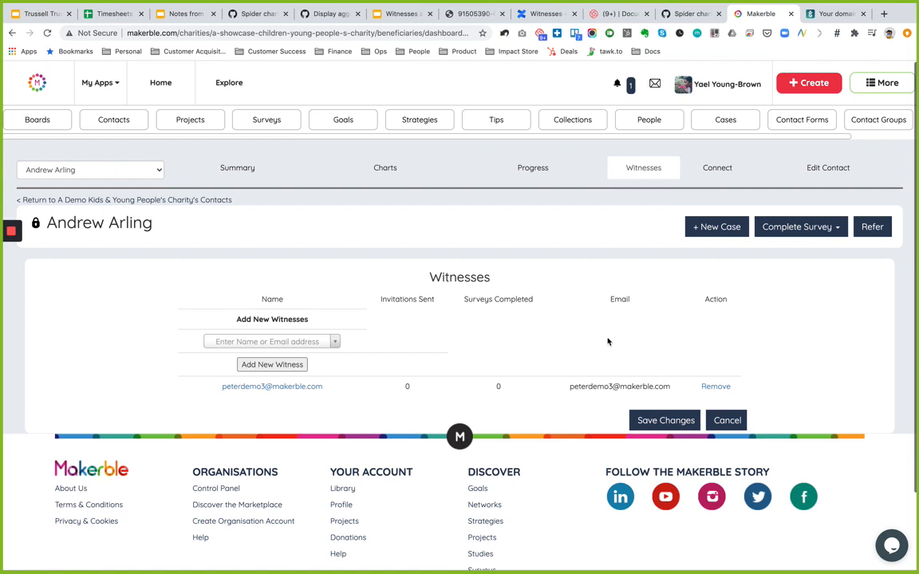
left_click(274, 344)
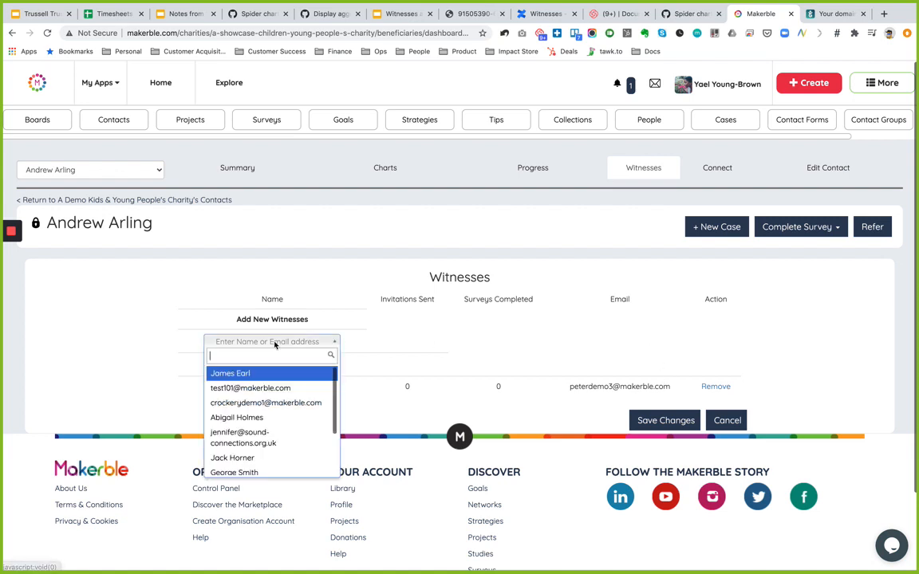
- Add a second named contact as a witness, then return to the contact's Summary page
left_click(275, 418)
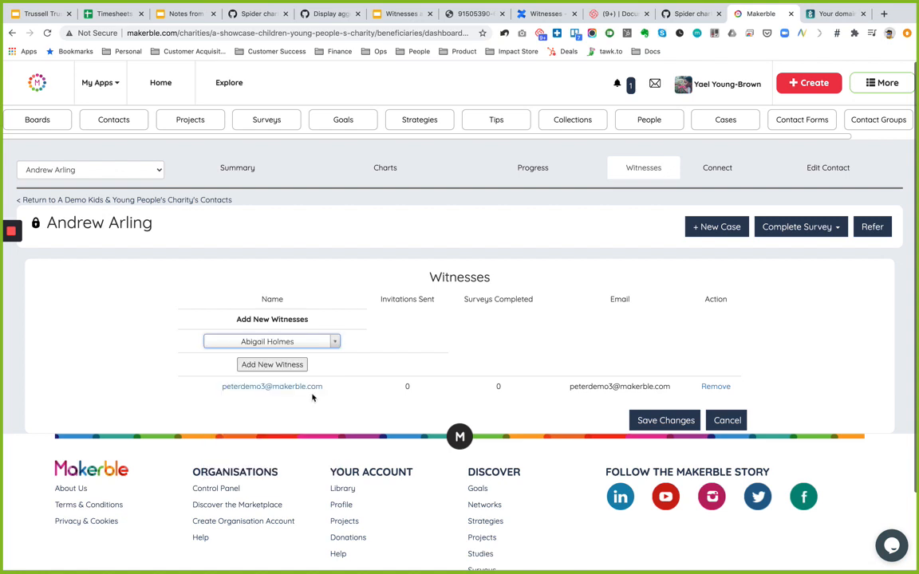
left_click(658, 421)
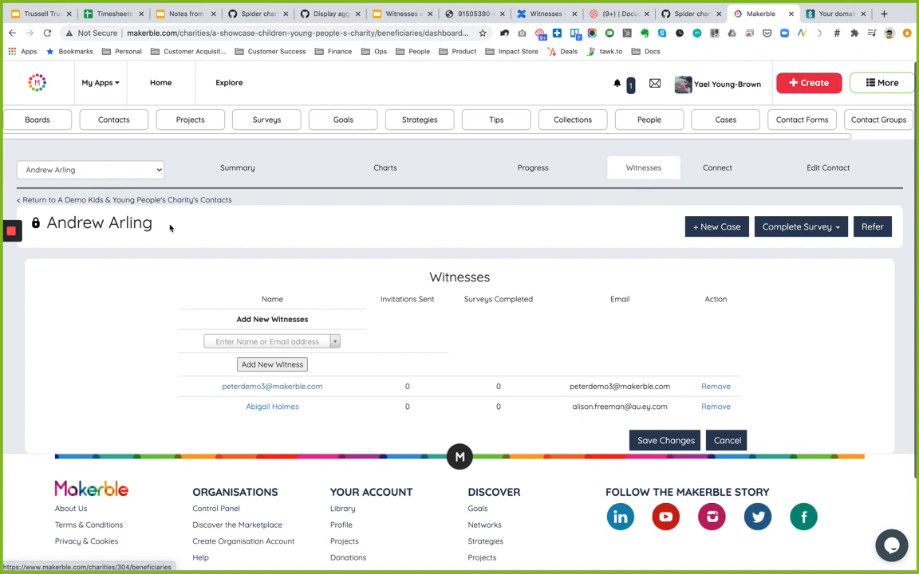
left_click(233, 169)
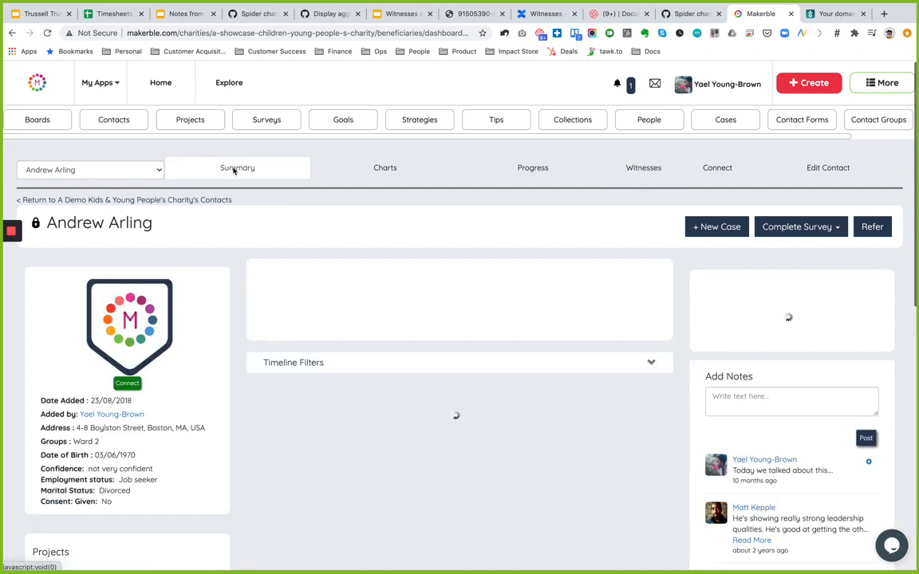
- Expand the contact's full project list and open a project in a new tab
scroll(236, 376, "down", 3)
scroll(236, 376, "down", 1)
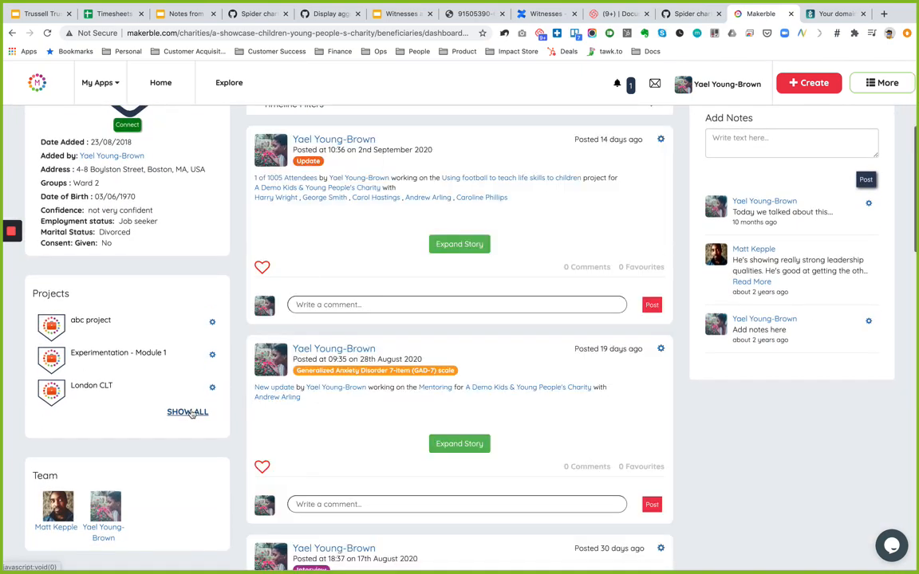
left_click(191, 414)
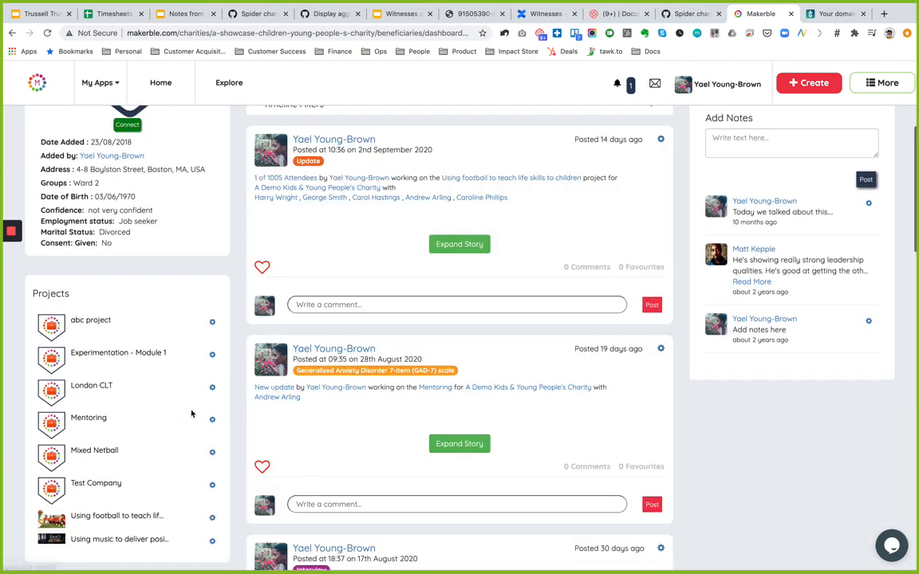
scroll(225, 491, "down", 1)
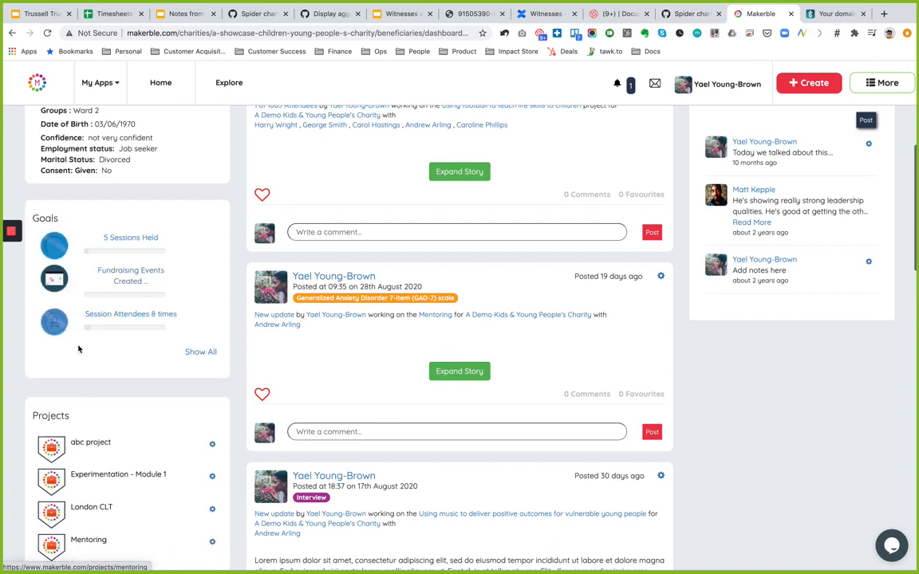
scroll(104, 383, "down", 2)
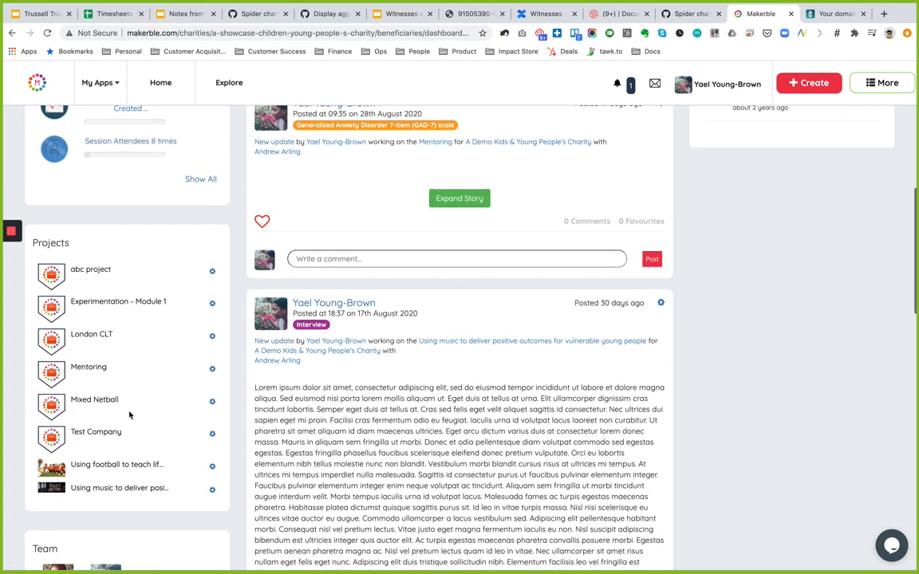
right_click(96, 366)
left_click(102, 370)
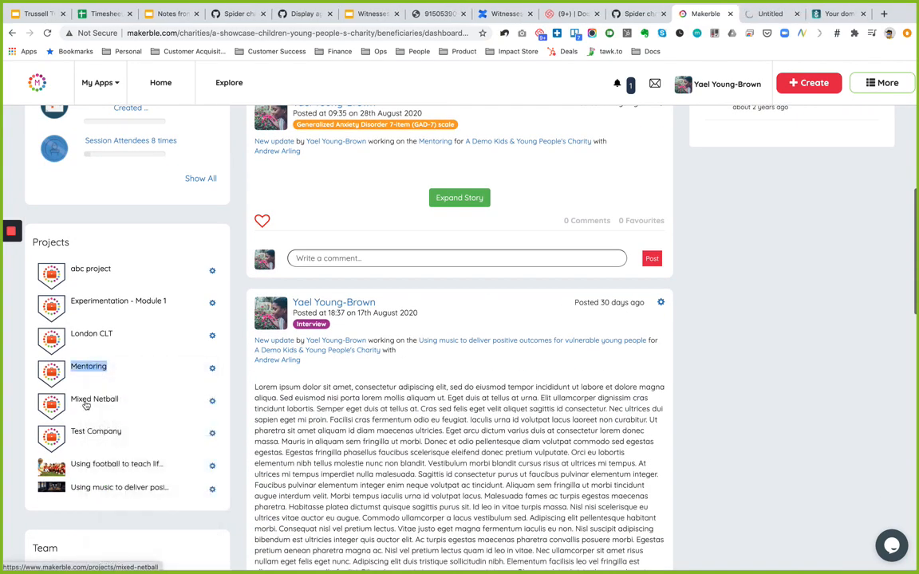
scroll(87, 409, "up", 6)
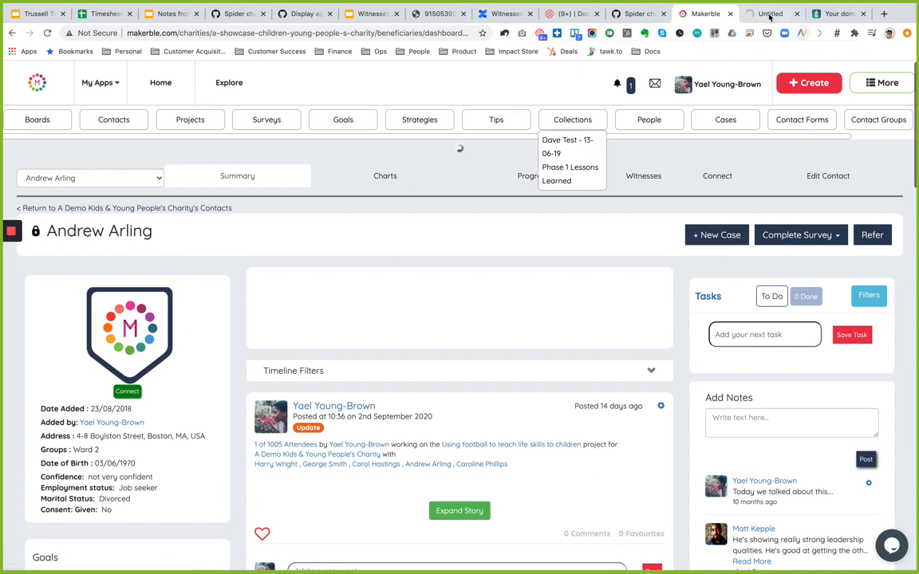
left_click(763, 14)
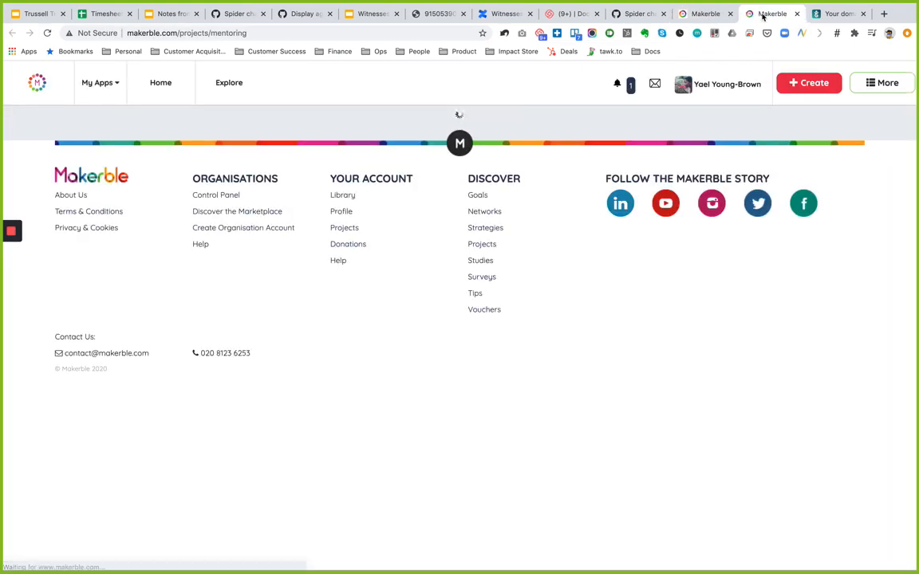
left_click(706, 16)
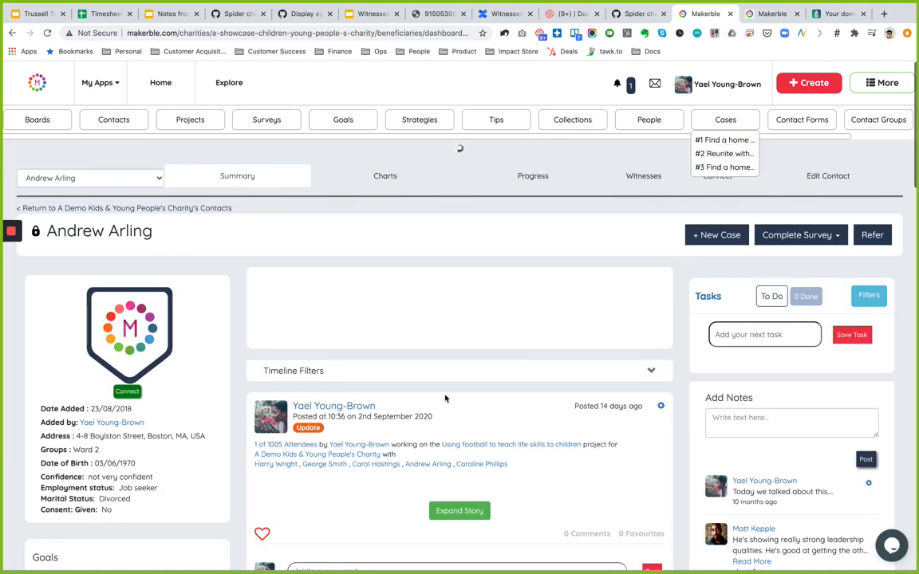
left_click(767, 16)
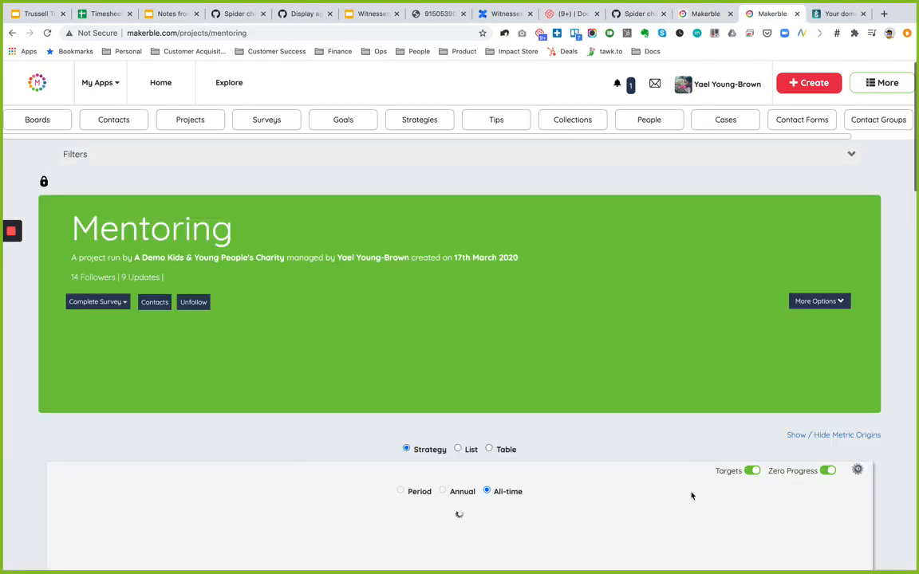
- Show all of the project's surveys and scroll down to Food Survey
scroll(691, 495, "down", 10)
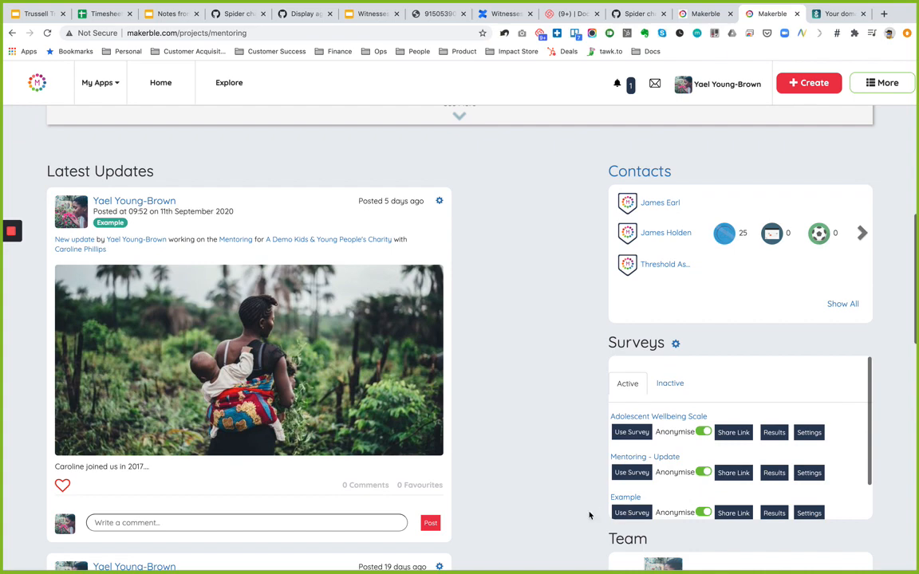
scroll(588, 514, "down", 3)
scroll(720, 341, "down", 2)
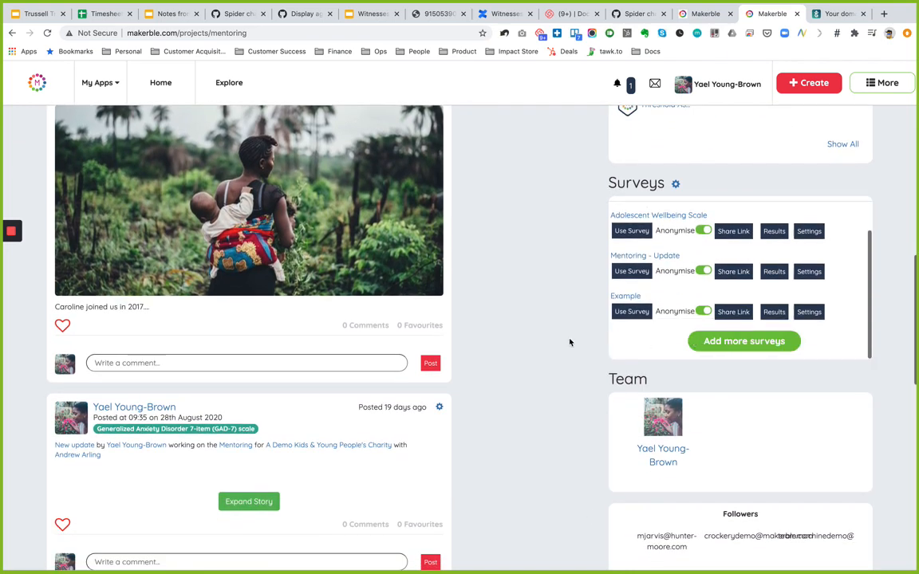
scroll(570, 342, "up", 15)
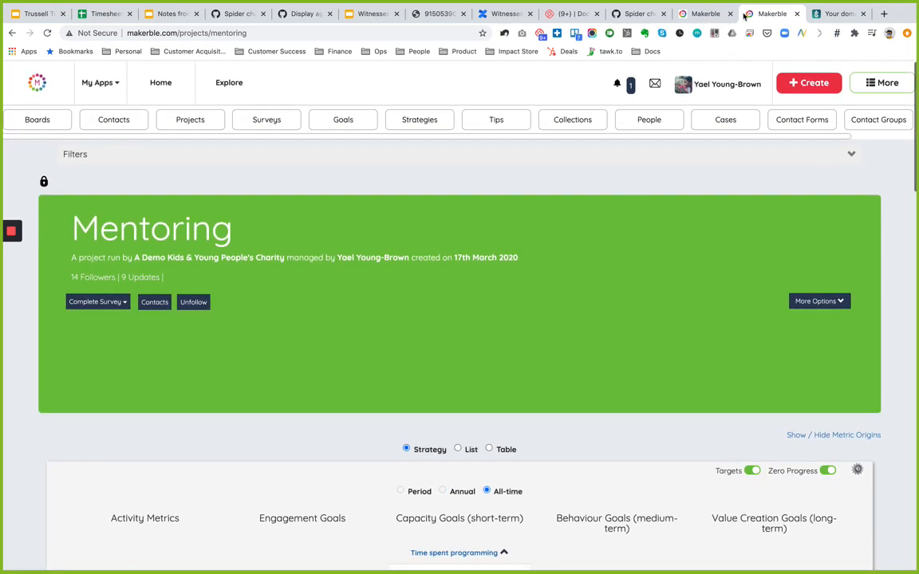
left_click(698, 14)
scroll(651, 382, "down", 10)
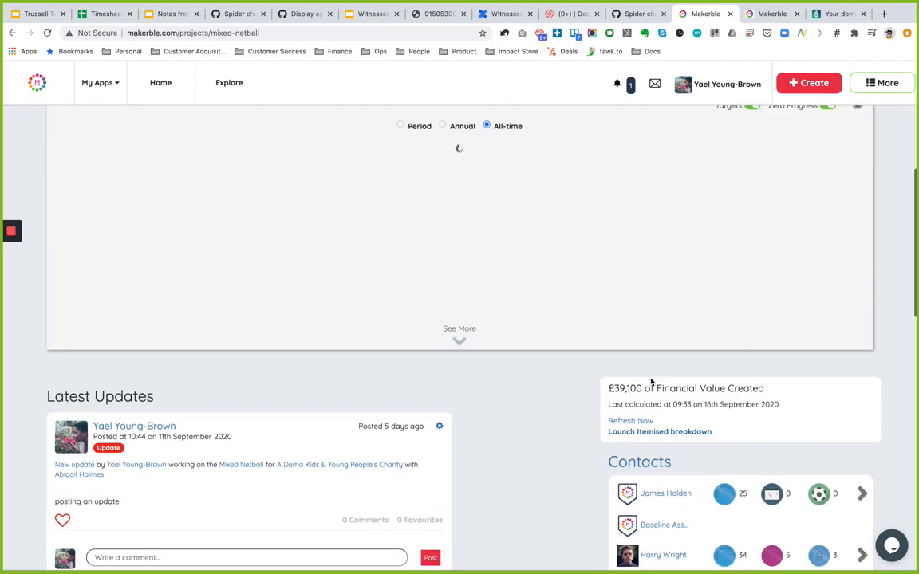
scroll(648, 421, "down", 3)
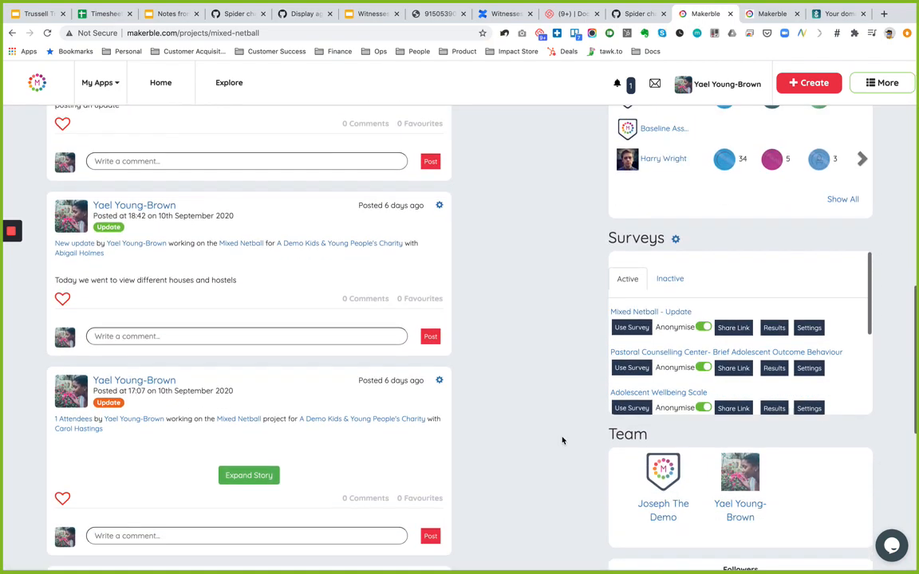
scroll(650, 328, "down", 3)
scroll(672, 332, "down", 2)
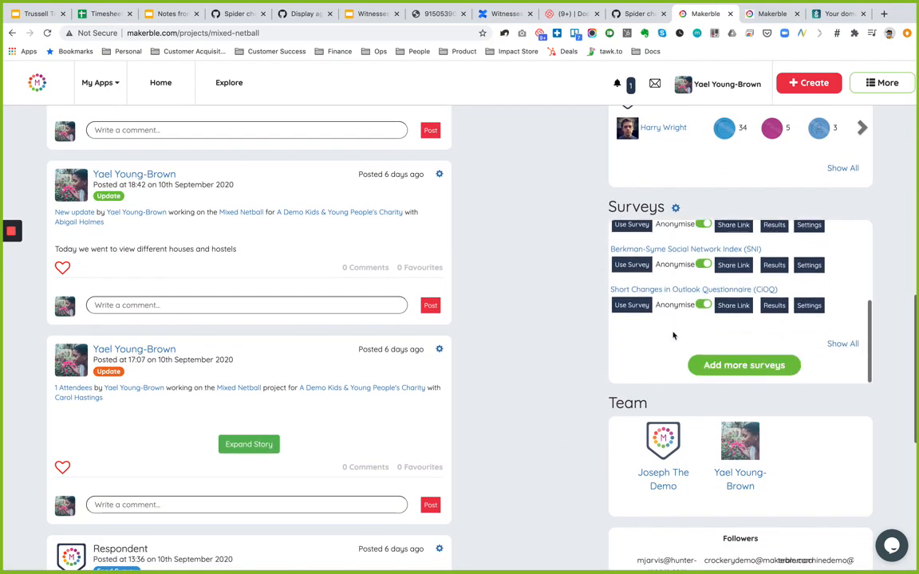
left_click(841, 344)
scroll(718, 357, "down", 4)
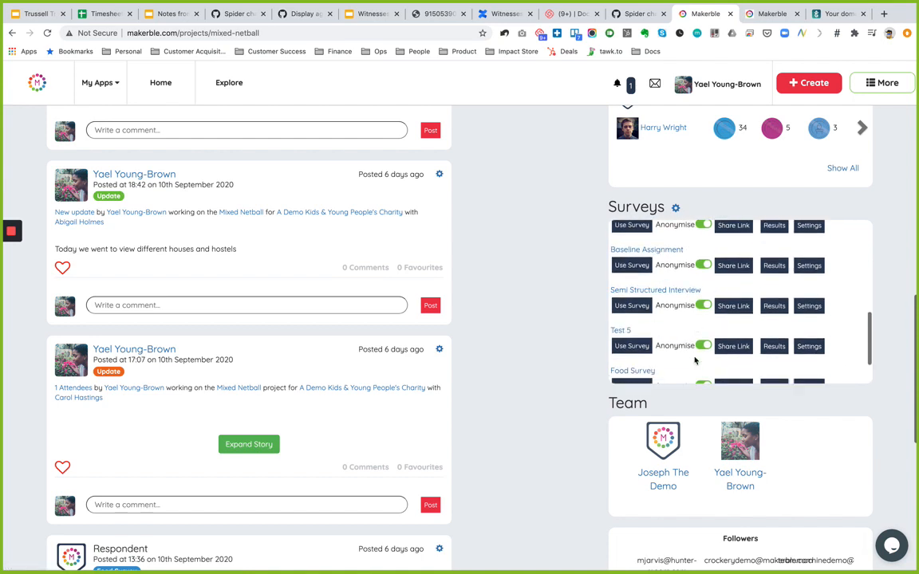
scroll(696, 360, "up", 1)
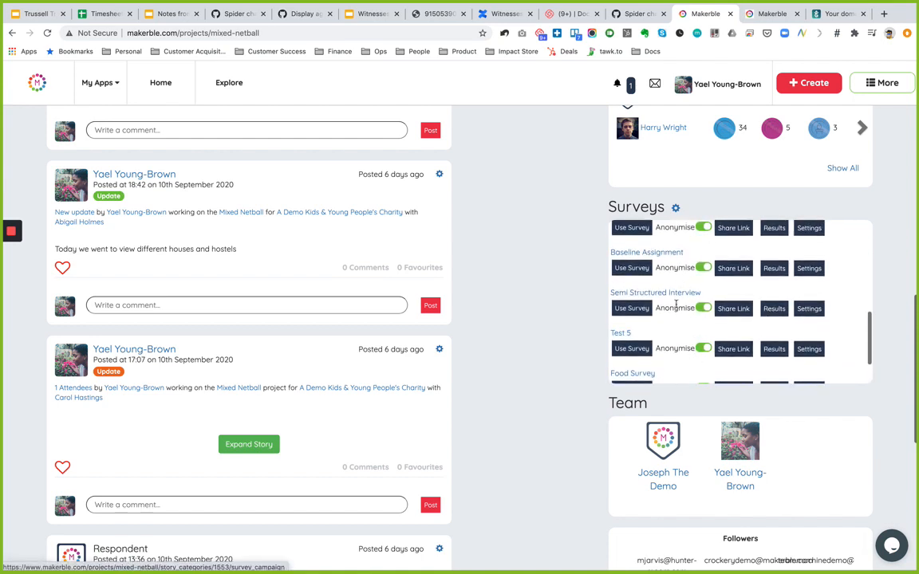
scroll(664, 304, "down", 2)
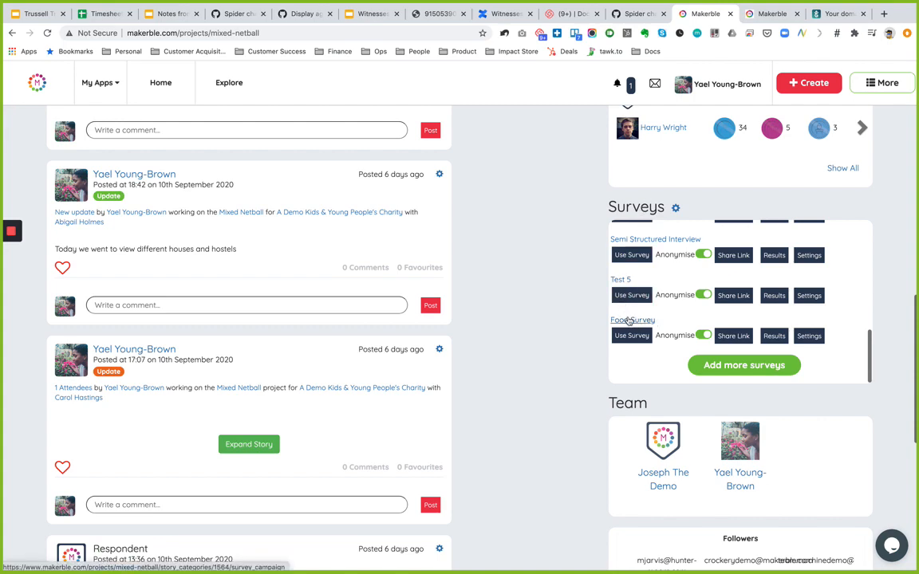
- Open Food Survey and start sending it as a 360 feedback survey
left_click(629, 321)
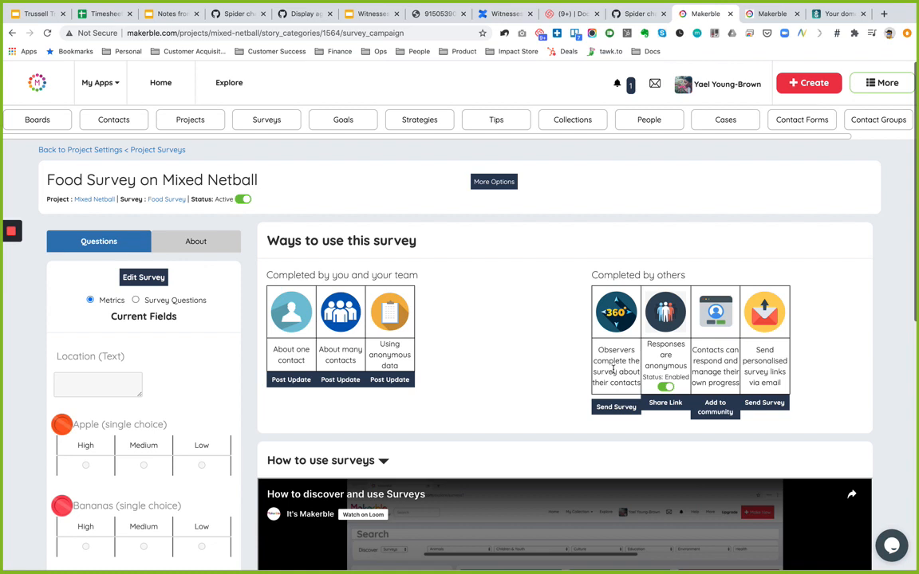
left_click(612, 409)
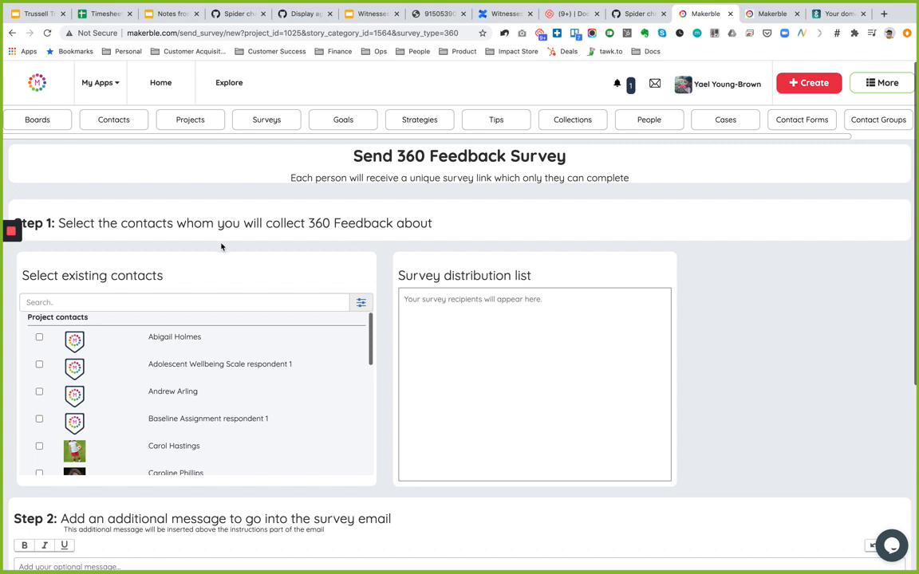
- Add the first project contact to the distribution list with their existing witness saved
left_click(39, 392)
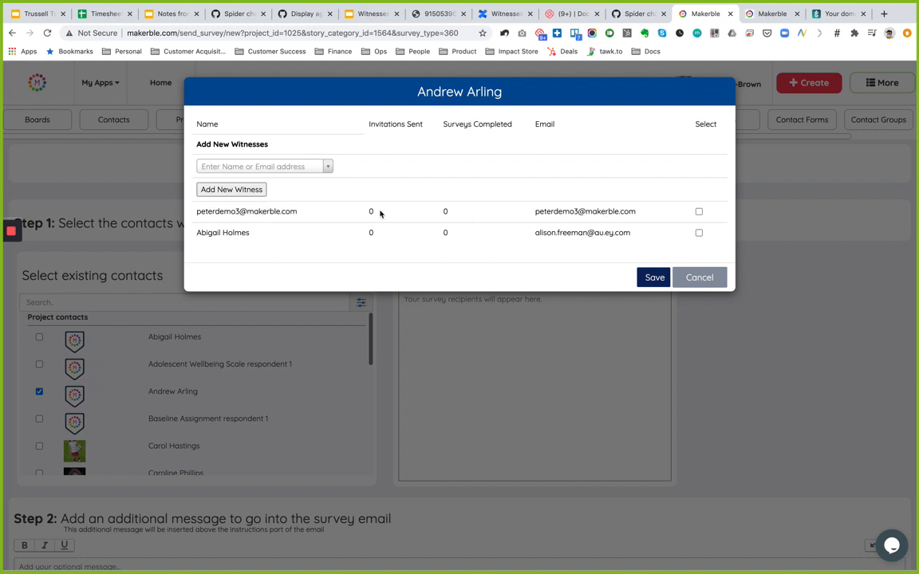
left_click(699, 213)
left_click(653, 277)
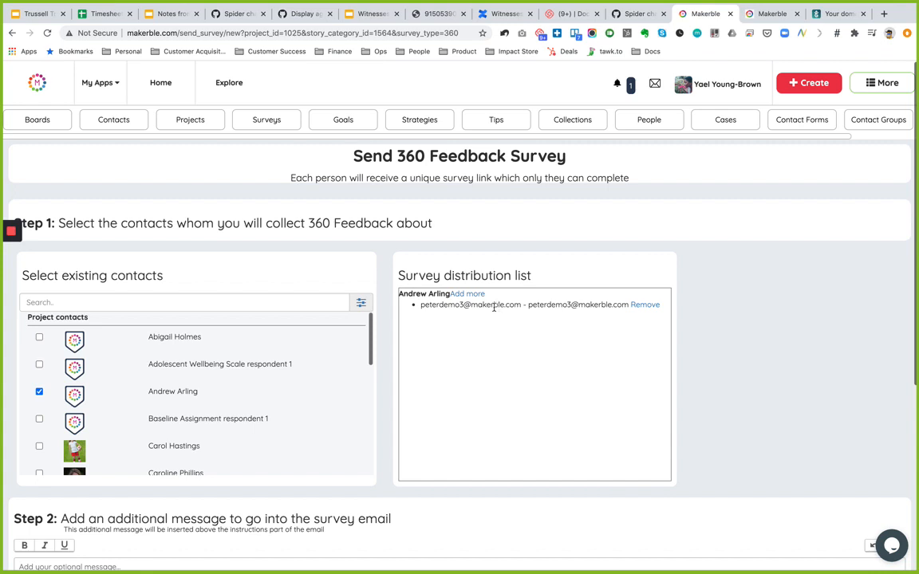
scroll(387, 327, "down", 1)
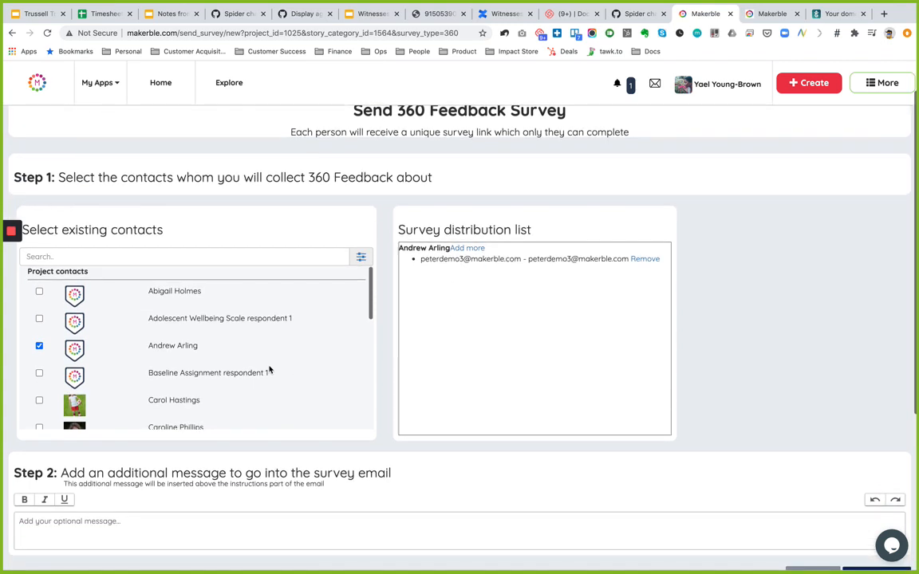
scroll(199, 373, "down", 2)
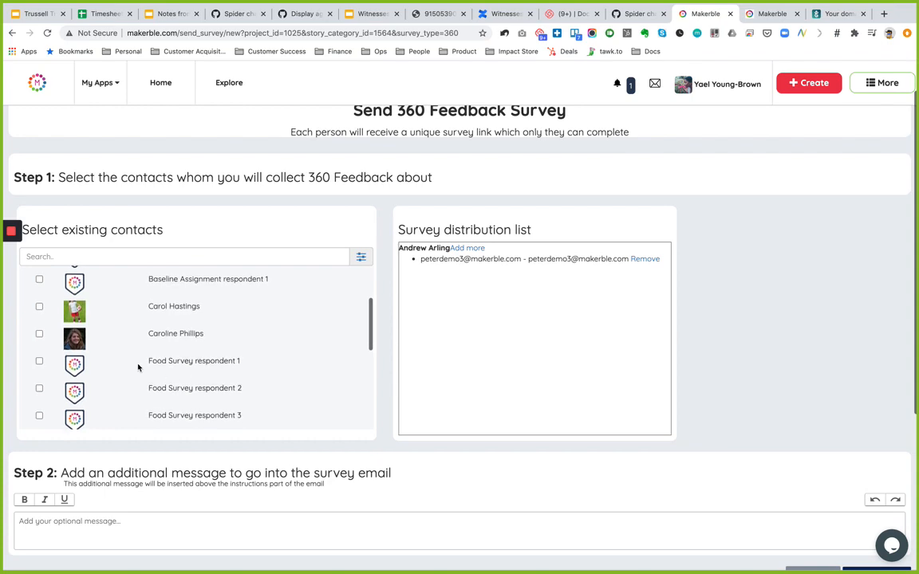
- Add a second contact to the distribution list with a typed e-mail address as their witness
scroll(137, 367, "down", 3)
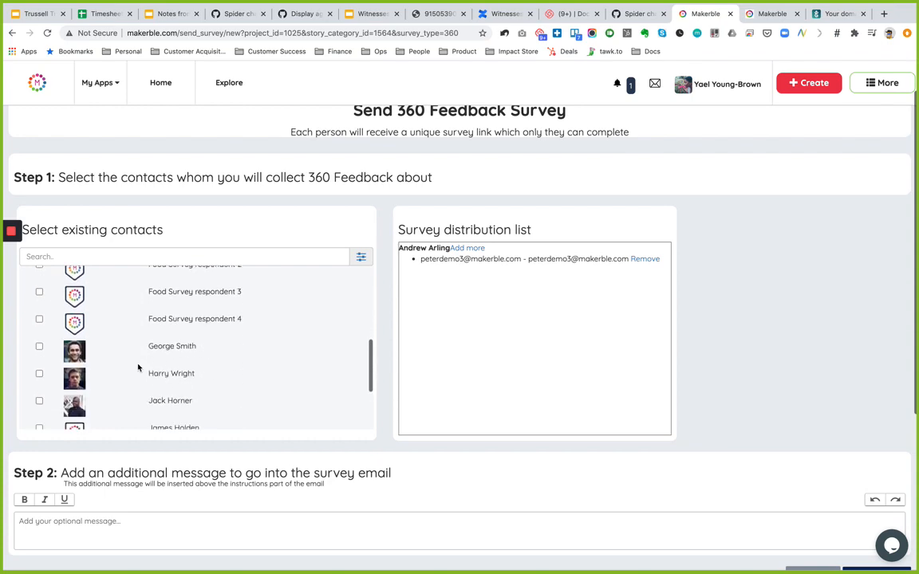
left_click(39, 348)
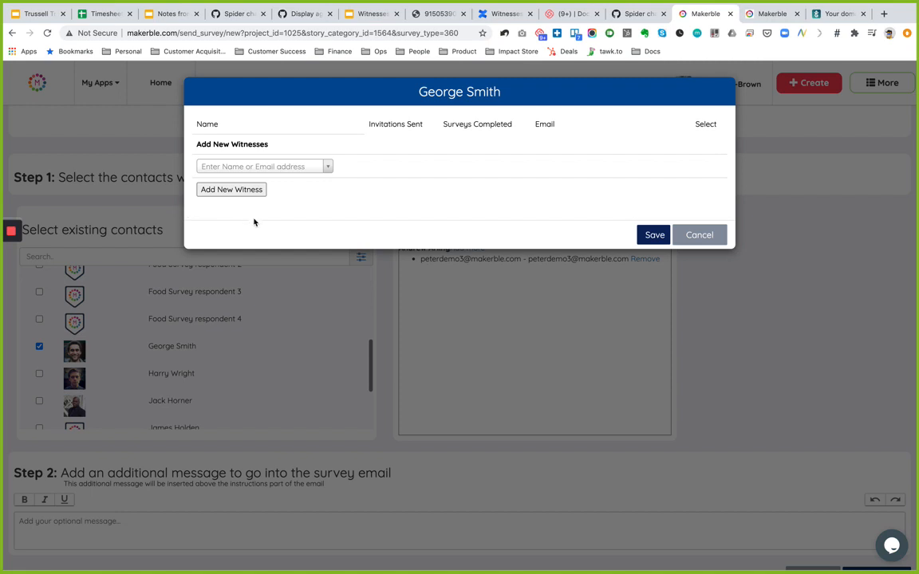
left_click(251, 165)
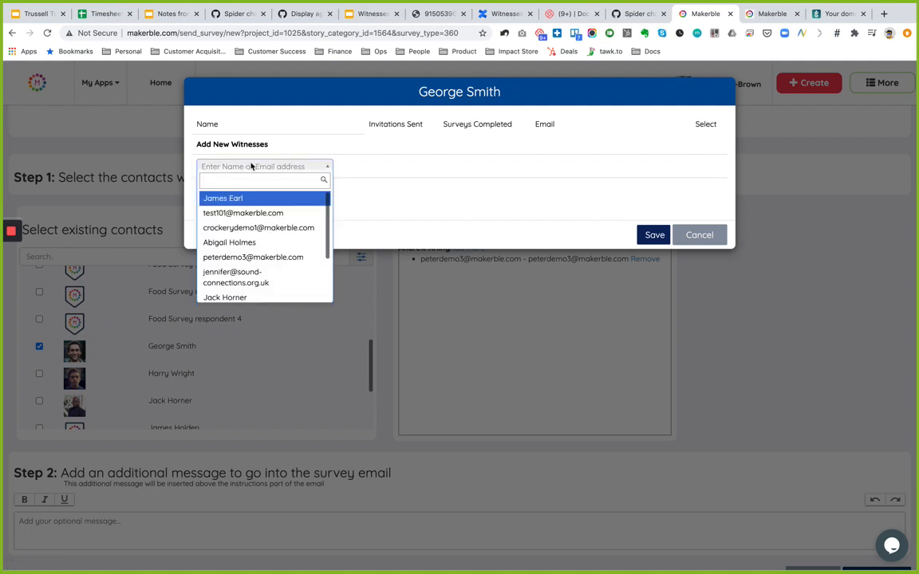
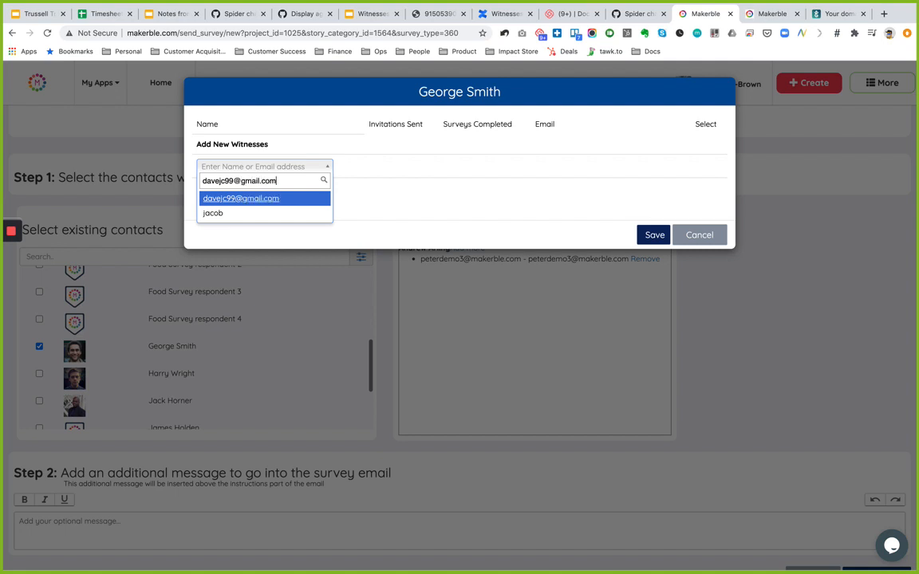
left_click(284, 199)
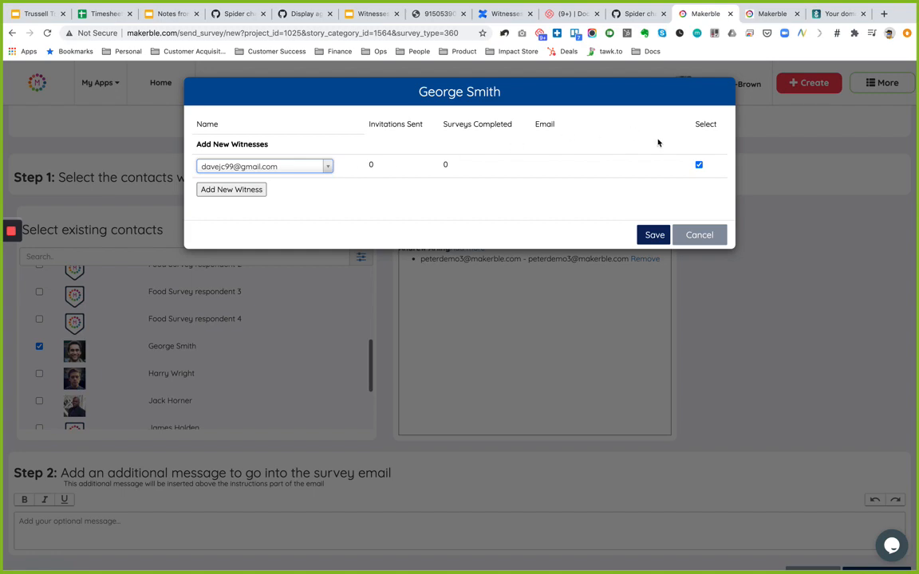
left_click(653, 235)
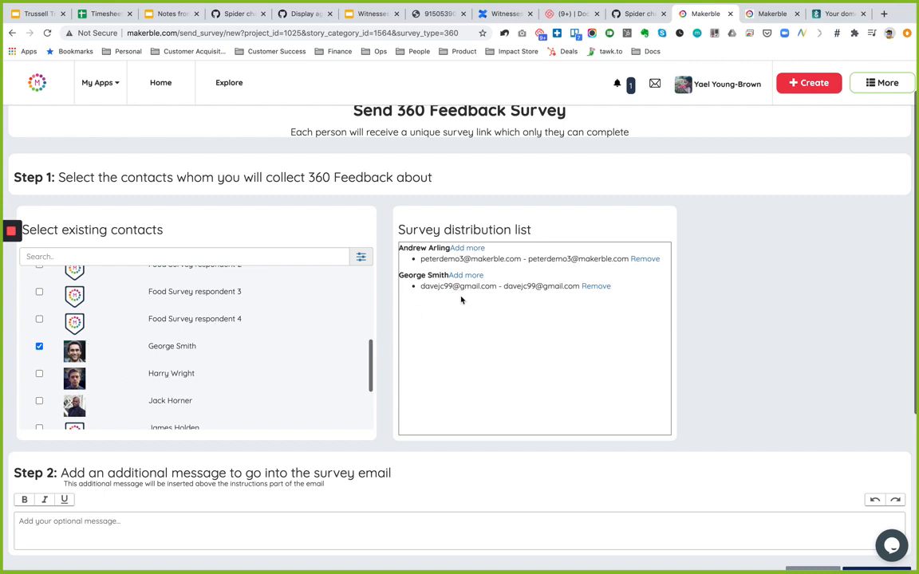
- Add a third contact with two test e-mail addresses as witnesses and save them
left_click(40, 375)
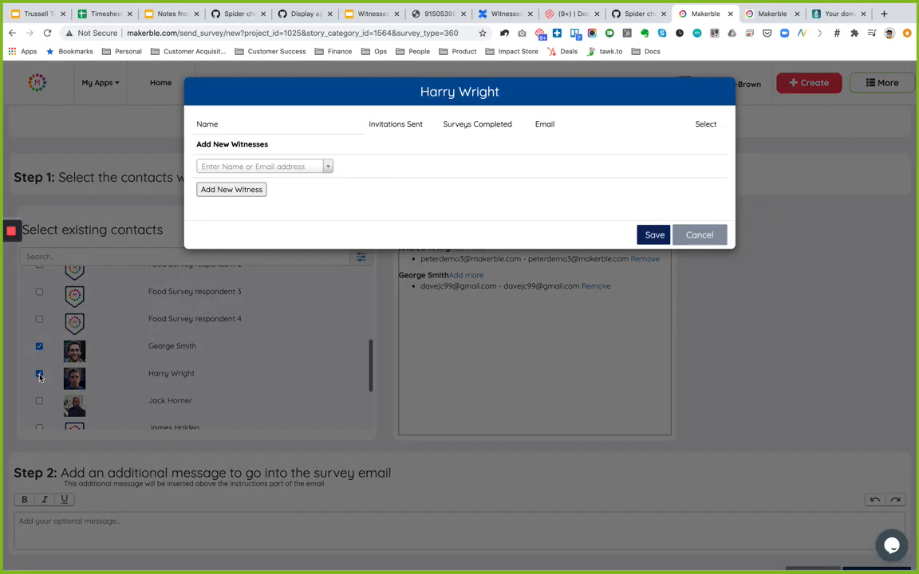
left_click(258, 167)
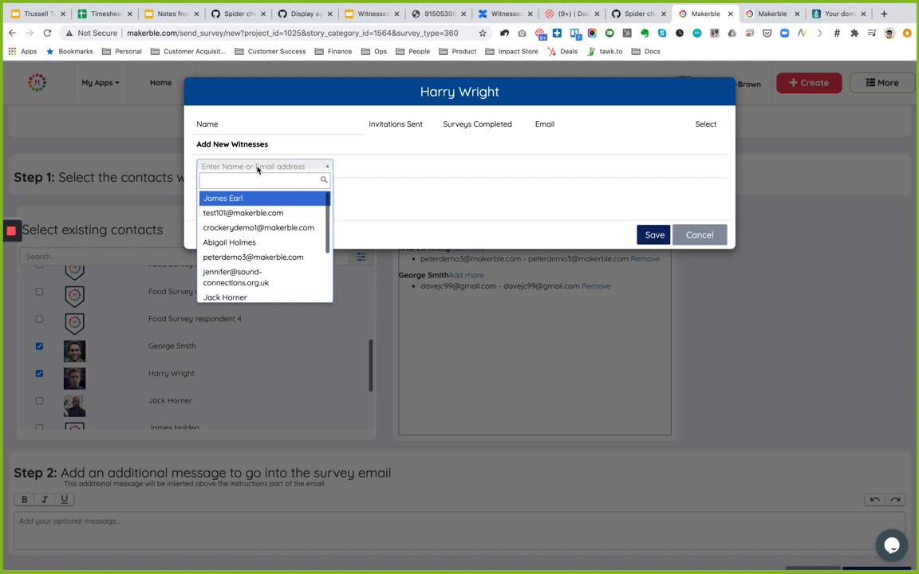
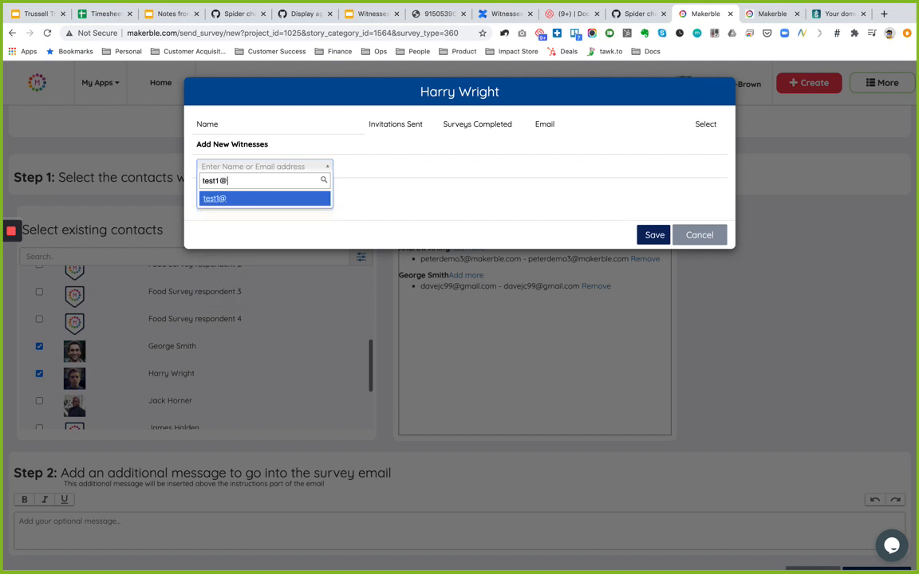
left_click(263, 198)
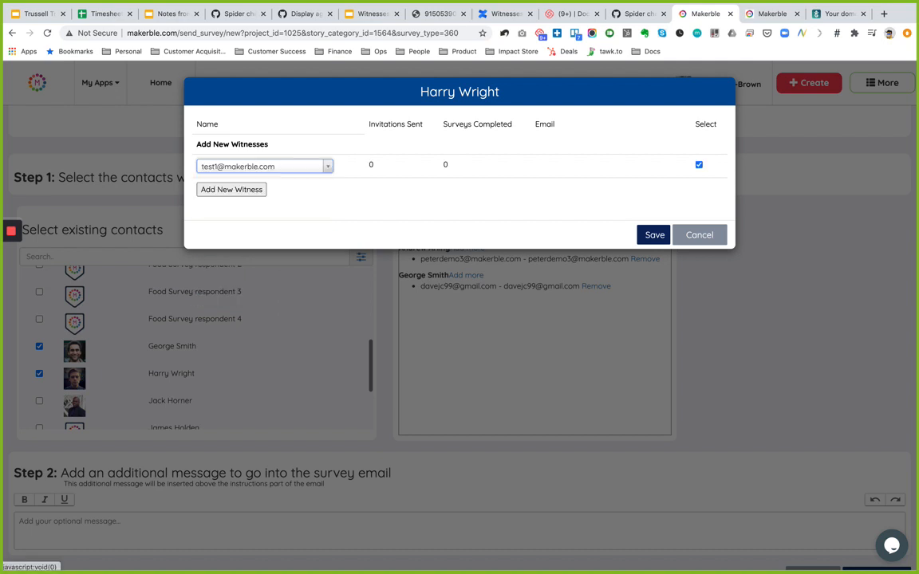
left_click(262, 194)
left_click(224, 190)
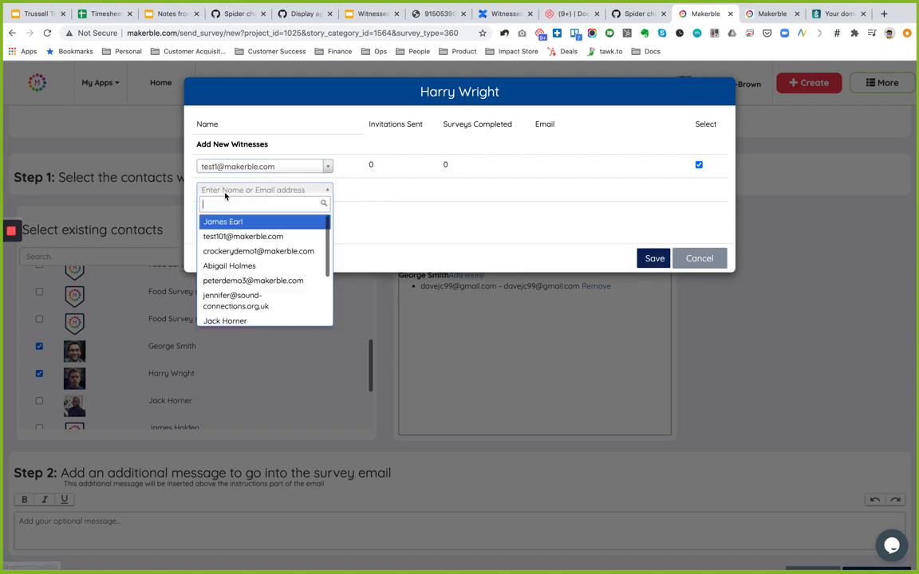
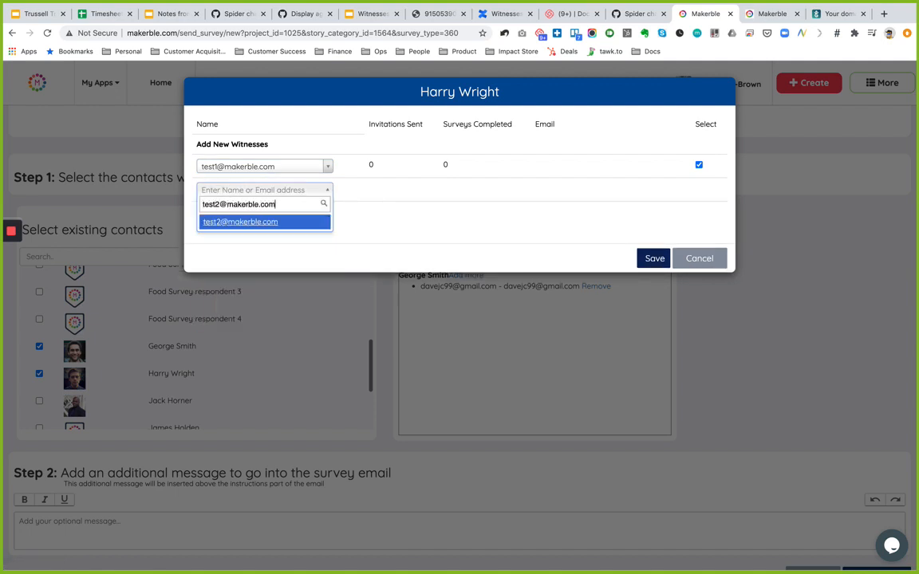
key("Return")
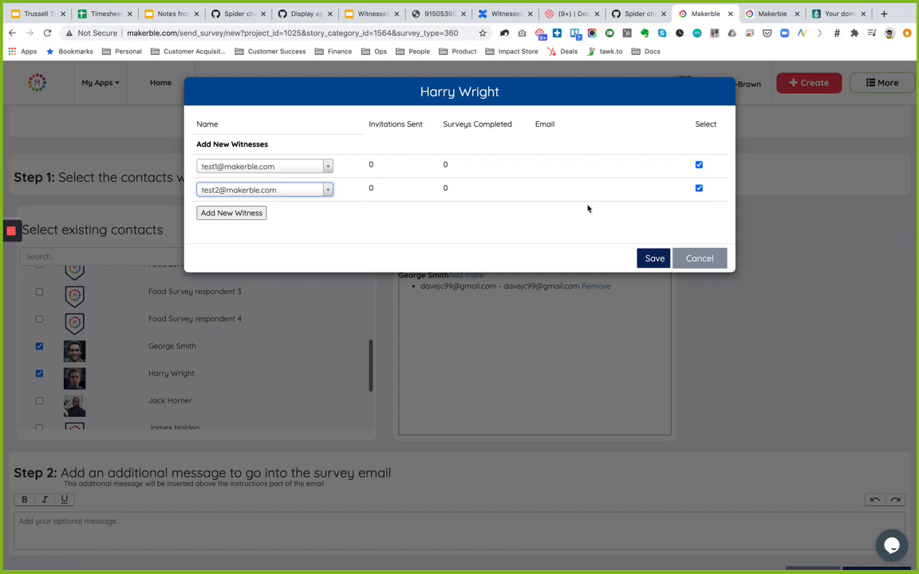
left_click(652, 258)
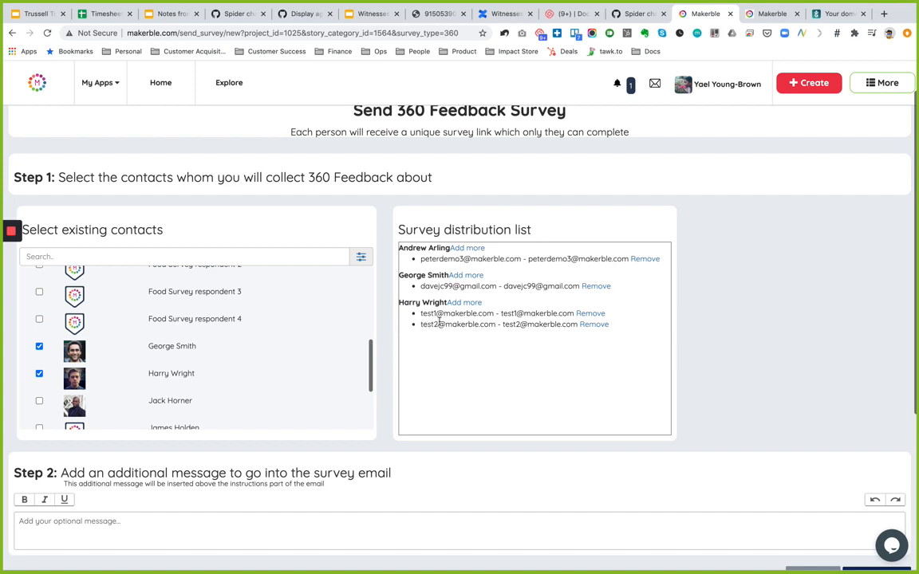
- Write the survey message 'Hello thanks for completing the survey'
scroll(748, 370, "down", 1)
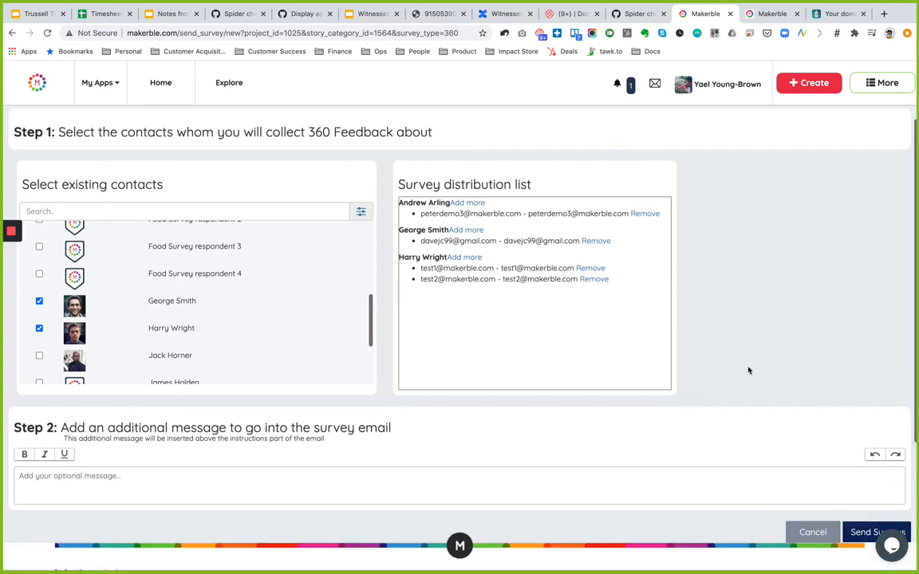
scroll(748, 370, "down", 2)
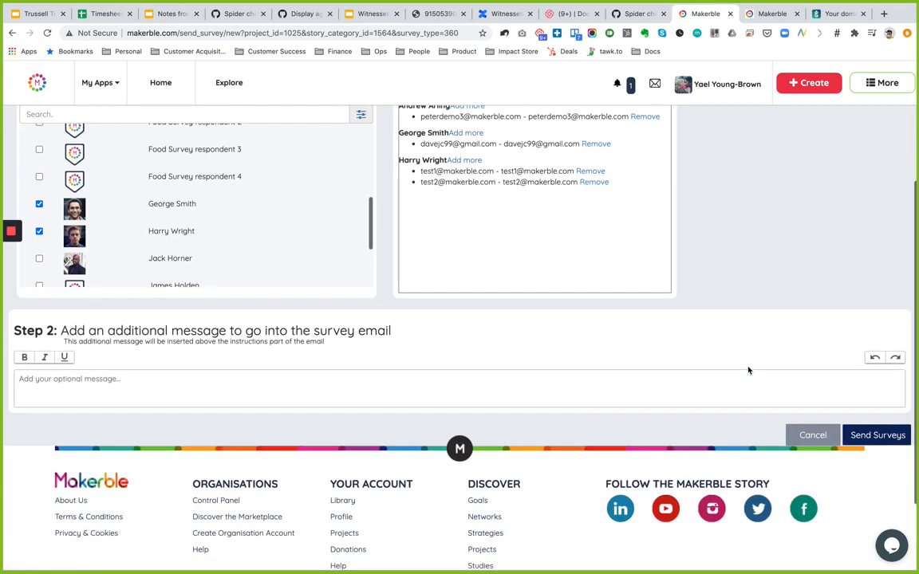
left_click(201, 389)
scroll(479, 311, "up", 1)
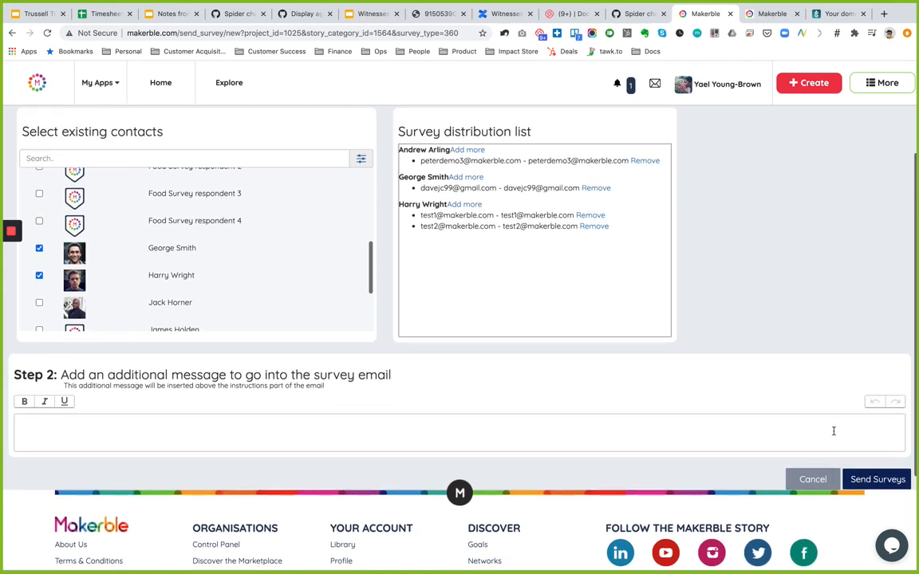
scroll(847, 371, "up", 1)
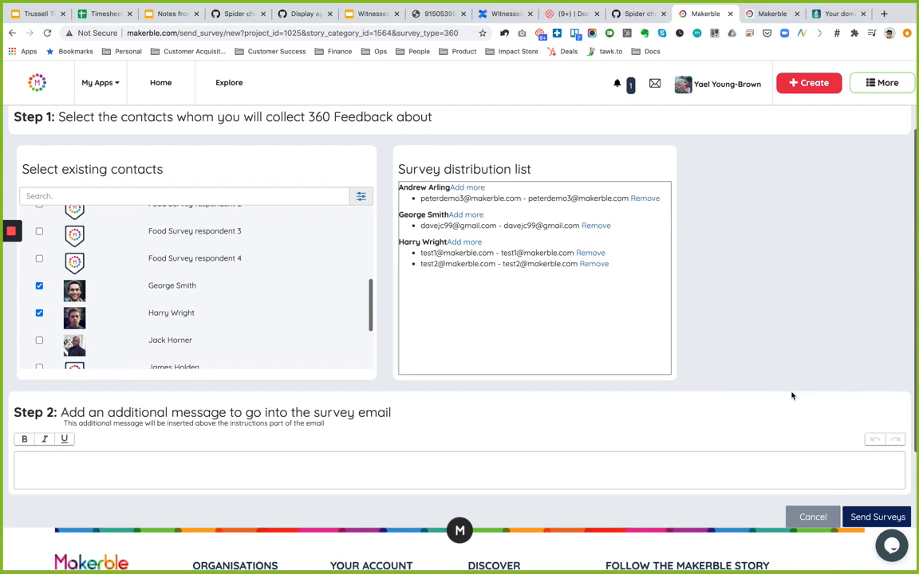
scroll(509, 385, "down", 2)
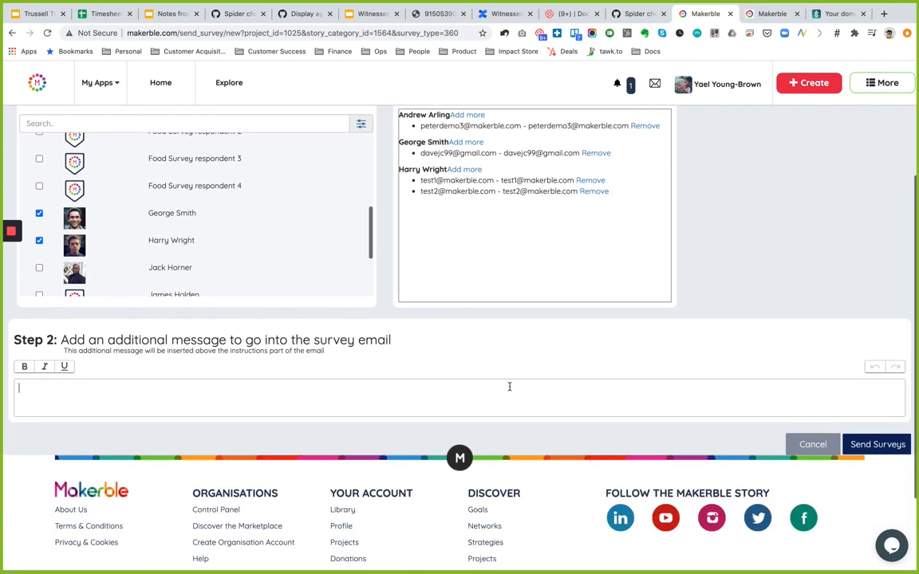
left_click(428, 396)
type("Hello thanks for completing the survey!")
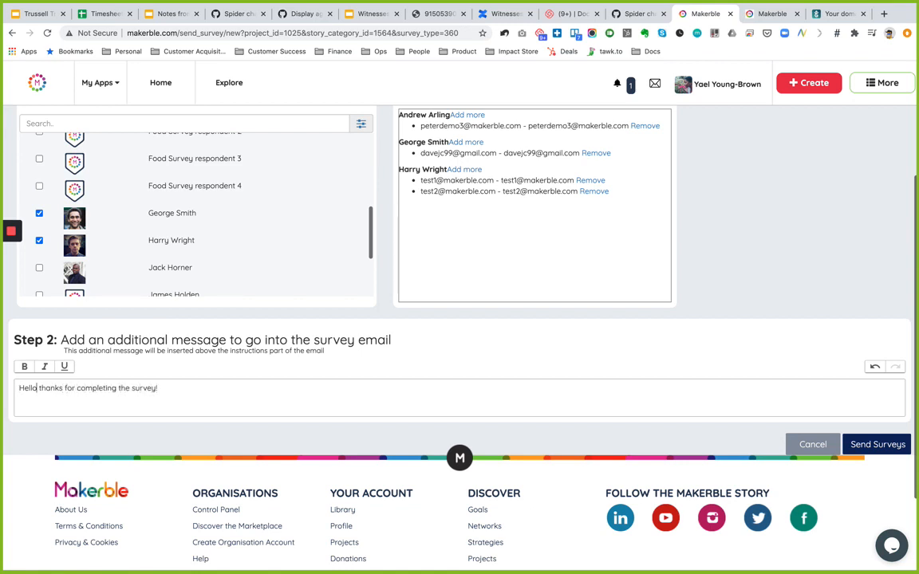
- Bold 'thanks', italicise and underline 'completing', then send the surveys
key("alt+shift+Right")
left_click(25, 370)
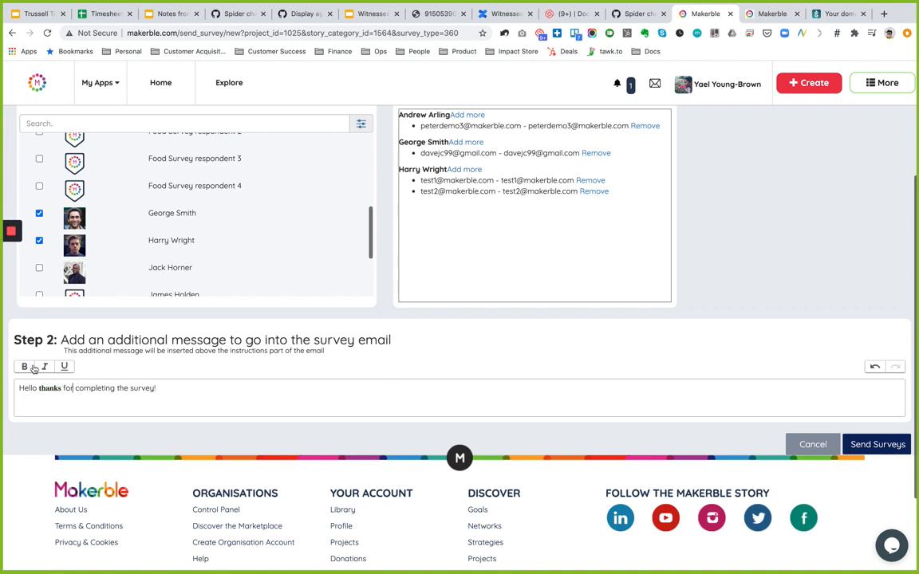
left_click(43, 368)
key("alt+shift+Right")
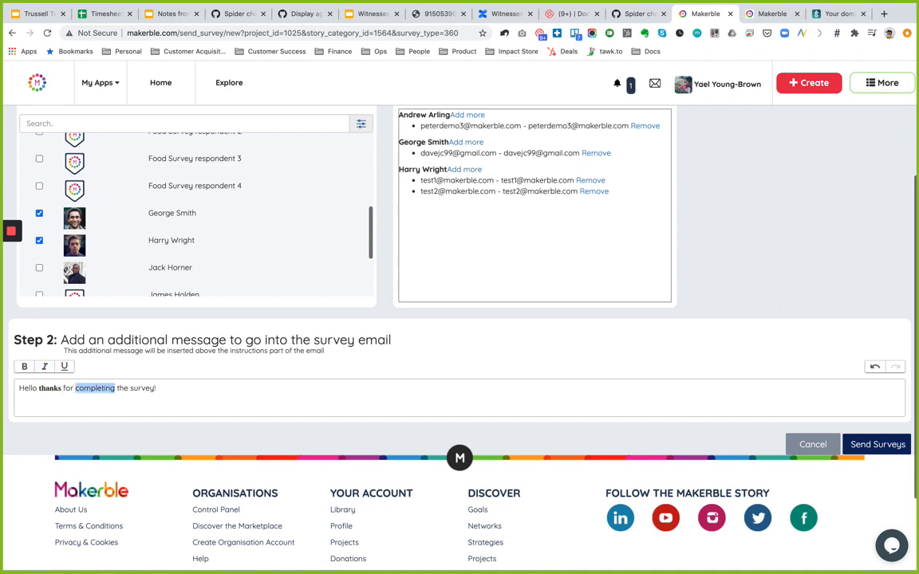
left_click(44, 368)
left_click(64, 367)
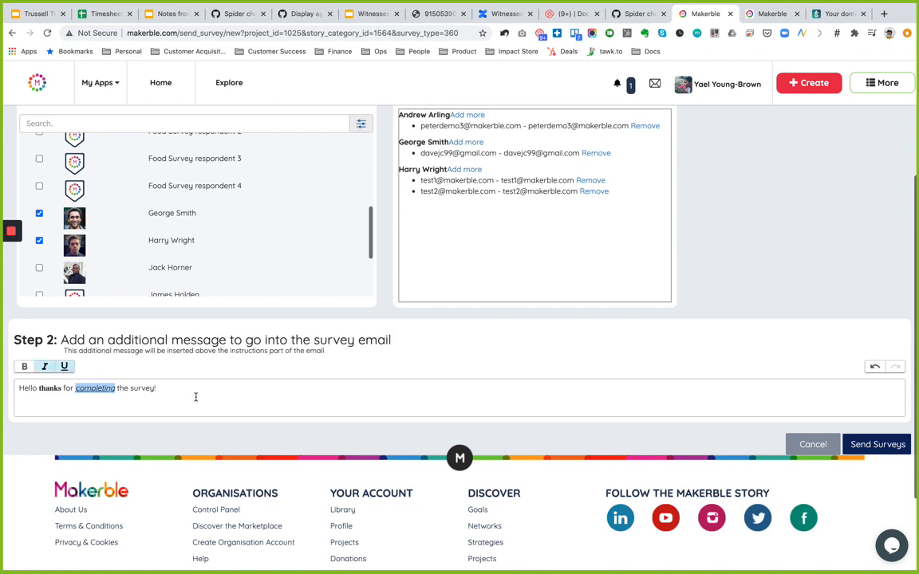
left_click(195, 398)
left_click(884, 441)
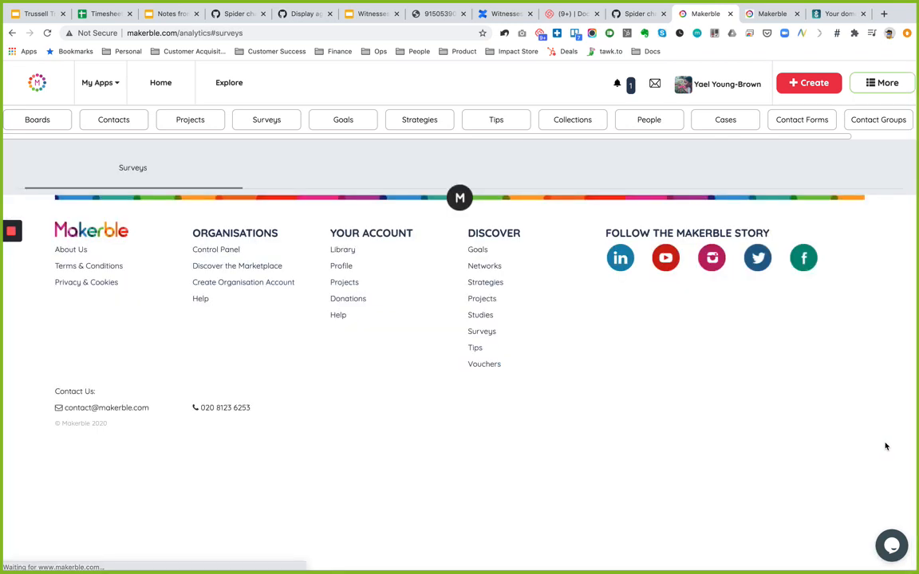
- Open a Chrome window for the Testing profile and go to Gmail
left_click(888, 32)
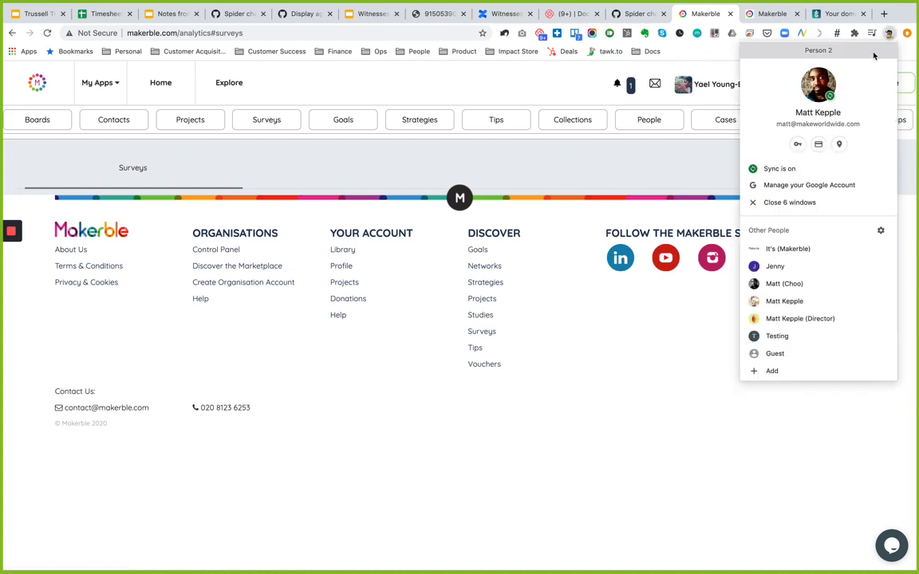
left_click(777, 337)
type("g")
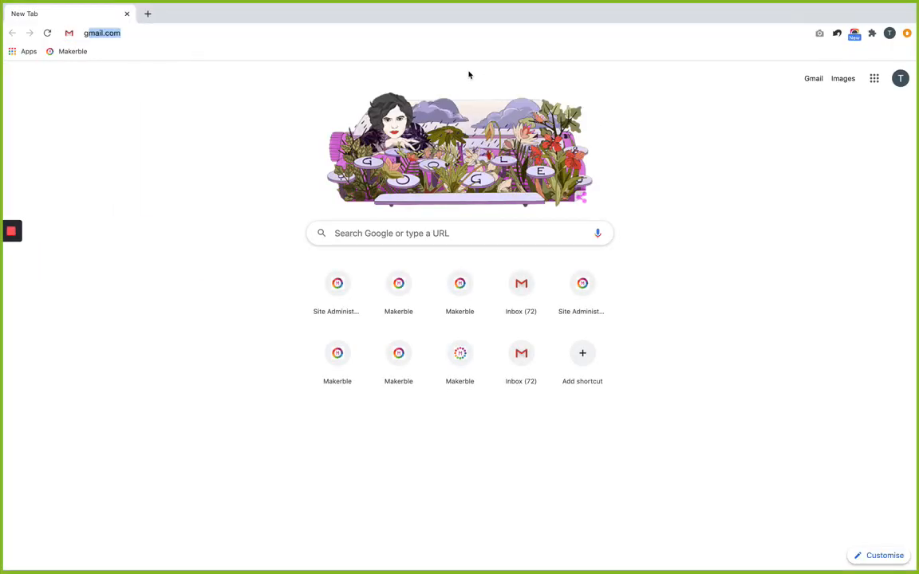
key("Return")
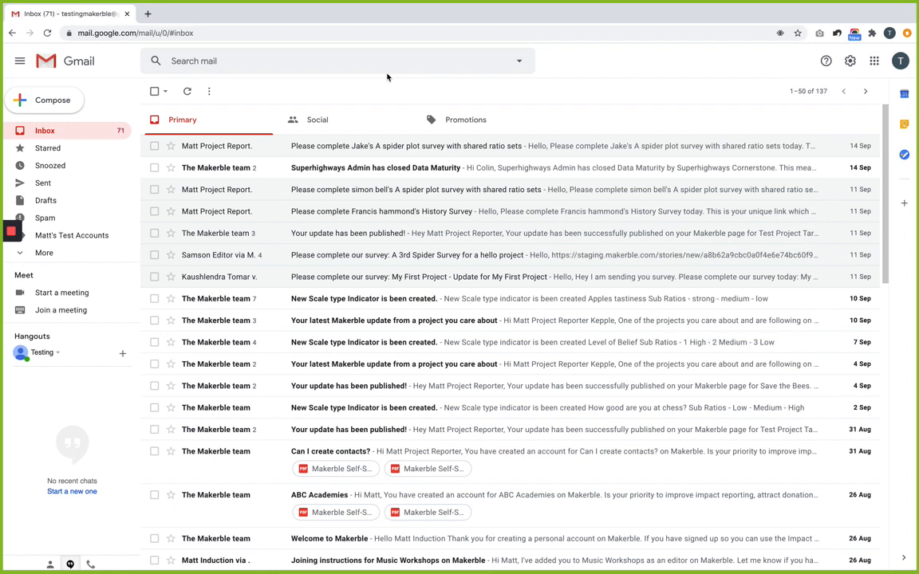
- Check the Promotions and Primary tabs, then reload Gmail to fetch new mail
left_click(907, 32)
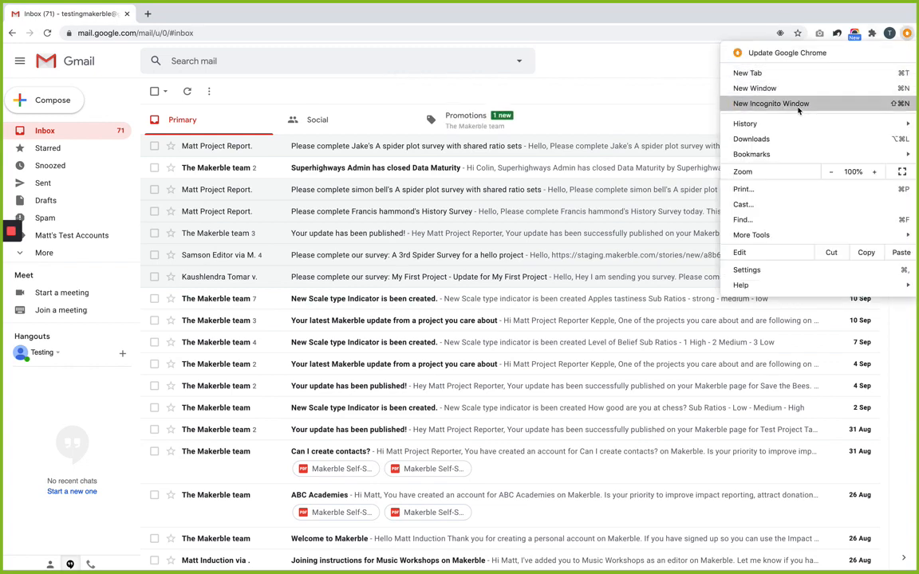
left_click(667, 80)
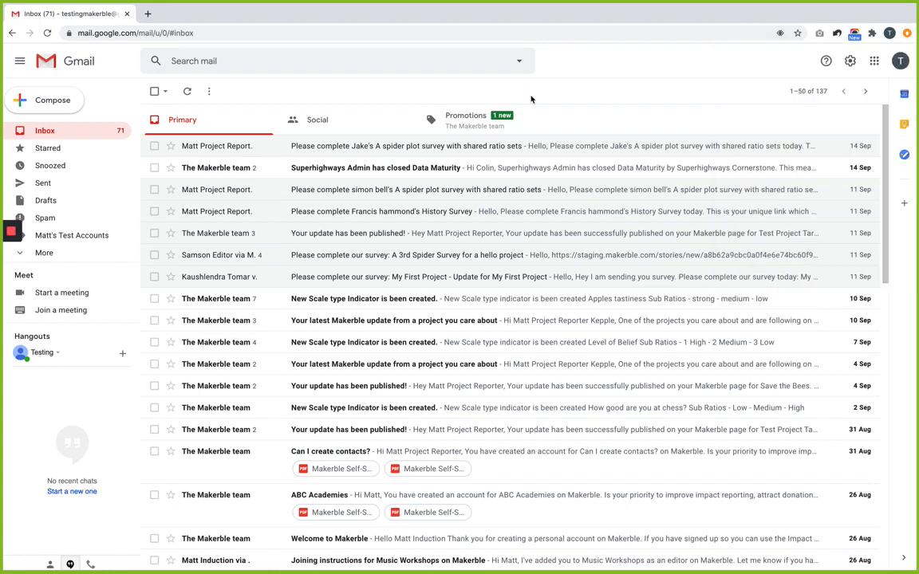
left_click(469, 125)
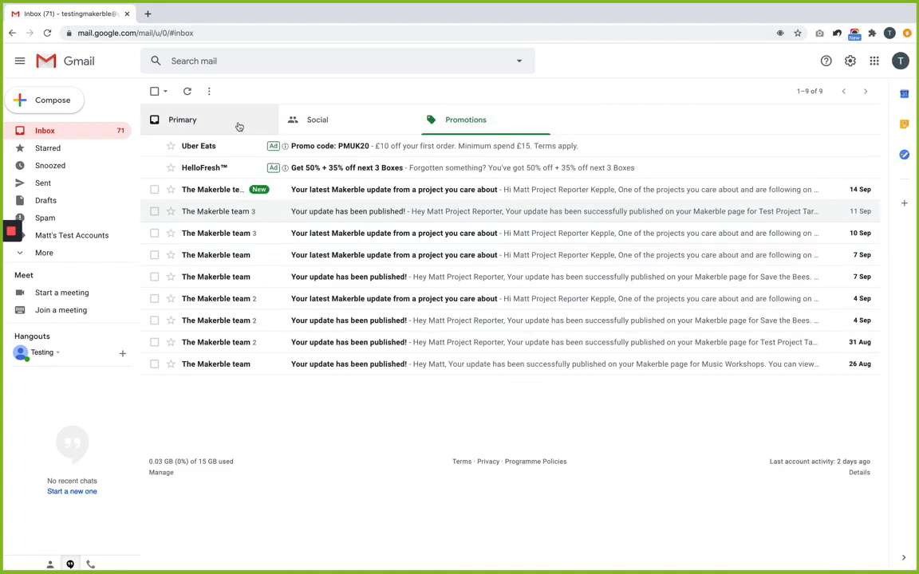
left_click(199, 121)
key("ctrl+r")
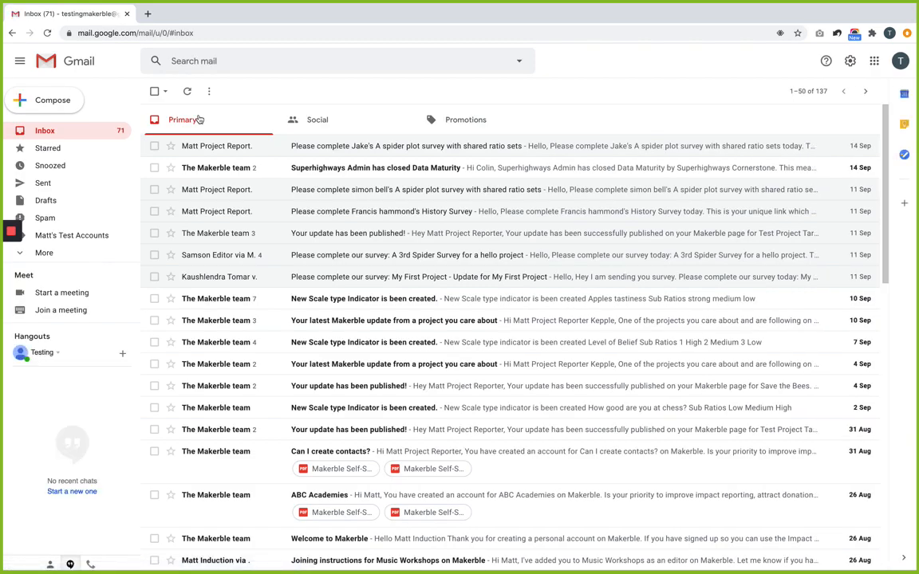
- Check Snoozed, then read the 'Superhighways Admin has closed Data Maturity' email and return to the inbox
left_click(50, 165)
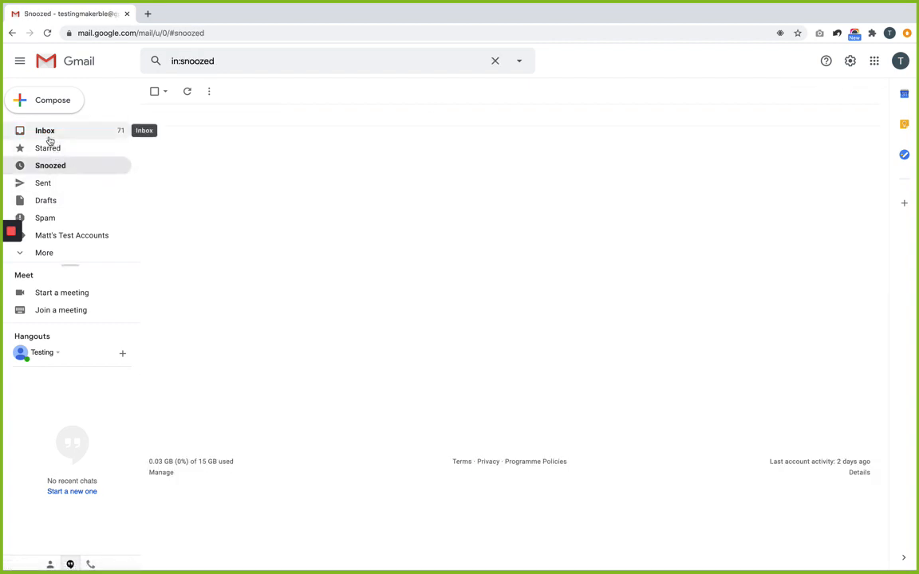
left_click(50, 139)
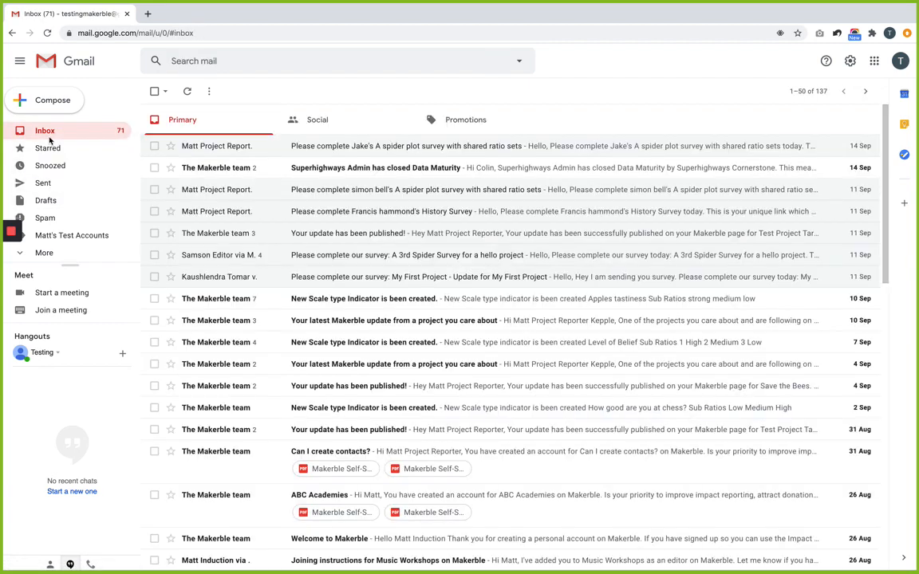
left_click(311, 165)
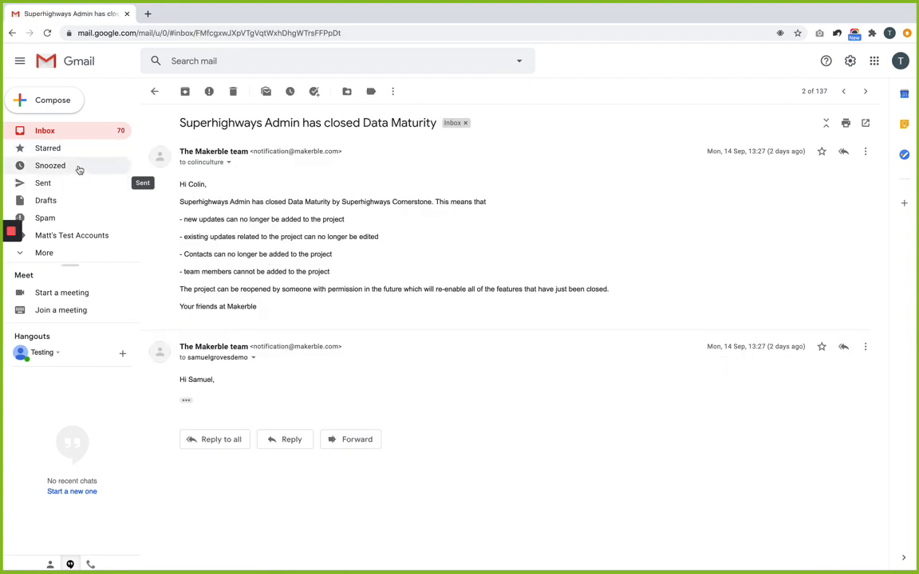
left_click(55, 132)
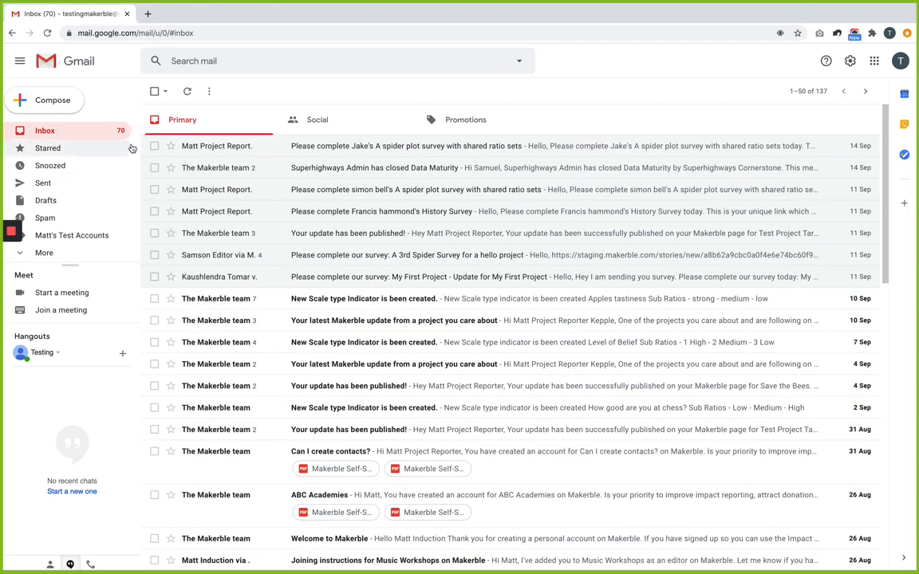